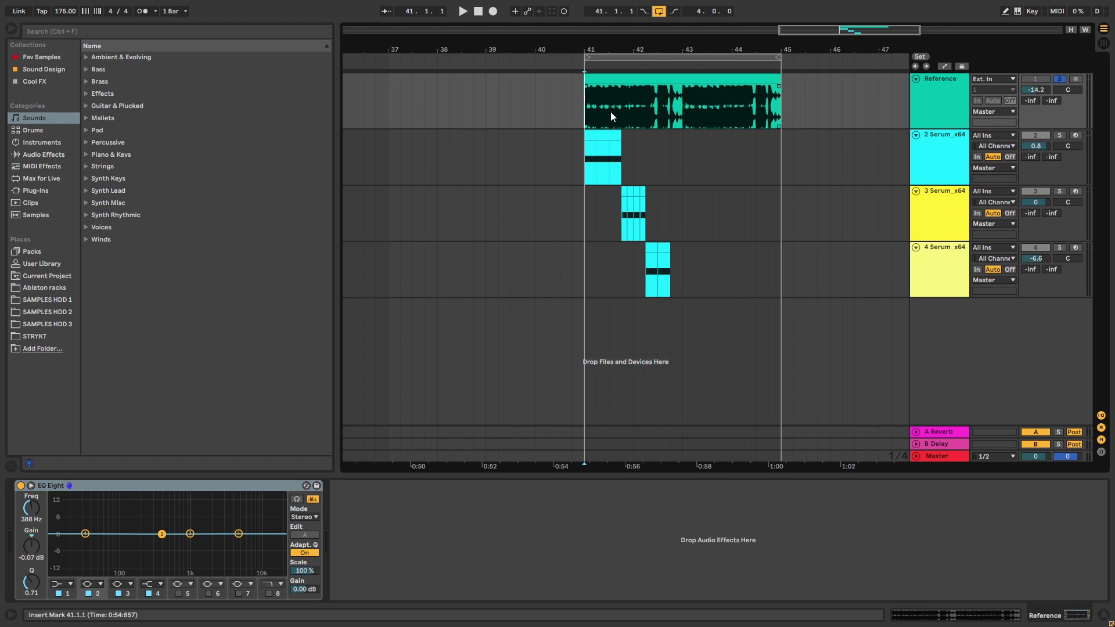
# Step: Raise the Reference track's volume to -5.6 and play the track soloed
pyautogui.moveTo(1036, 89)
pyautogui.mouseDown()
pyautogui.moveTo(1036, 65)
pyautogui.moveTo(1043, 89)
pyautogui.mouseUp()
pyautogui.press('space')
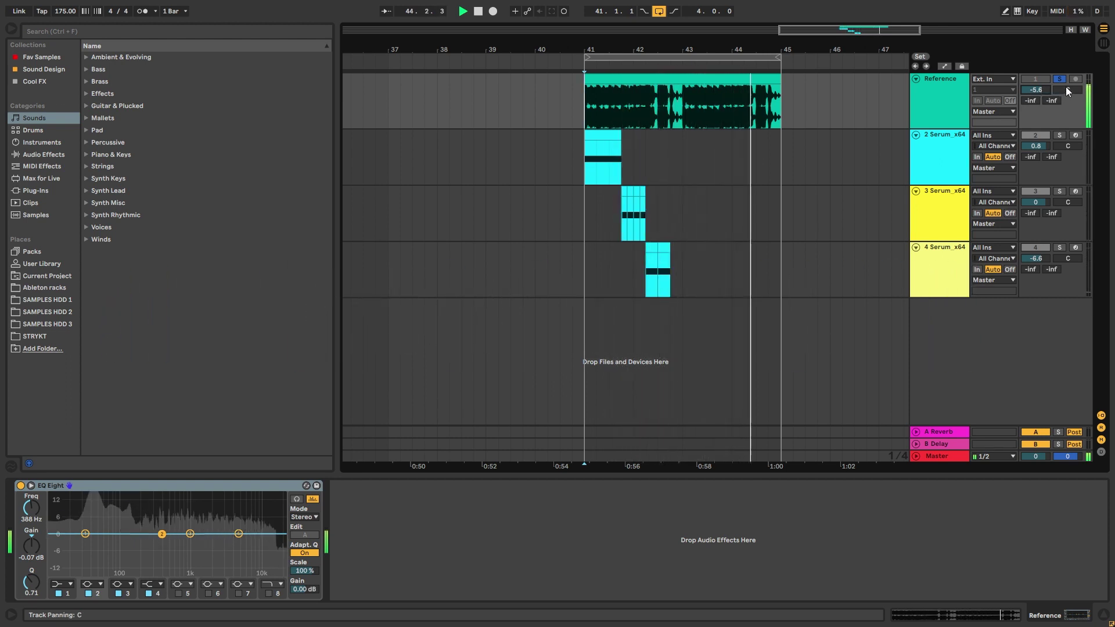
pyautogui.press('space')
# Step: Unsolo the Reference track, select the range from bar 41 to 45 on the three Serum tracks, and play it
pyautogui.click(1065, 81)
pyautogui.click(575, 142)
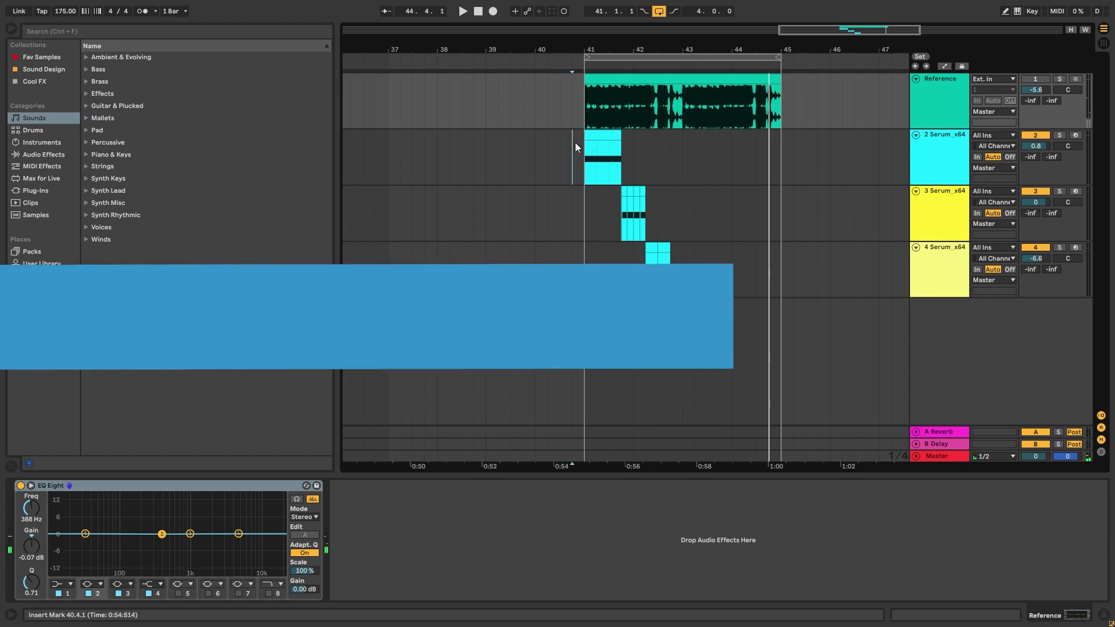
pyautogui.moveTo(580, 144); pyautogui.dragTo(781, 270)
pyautogui.press('space')
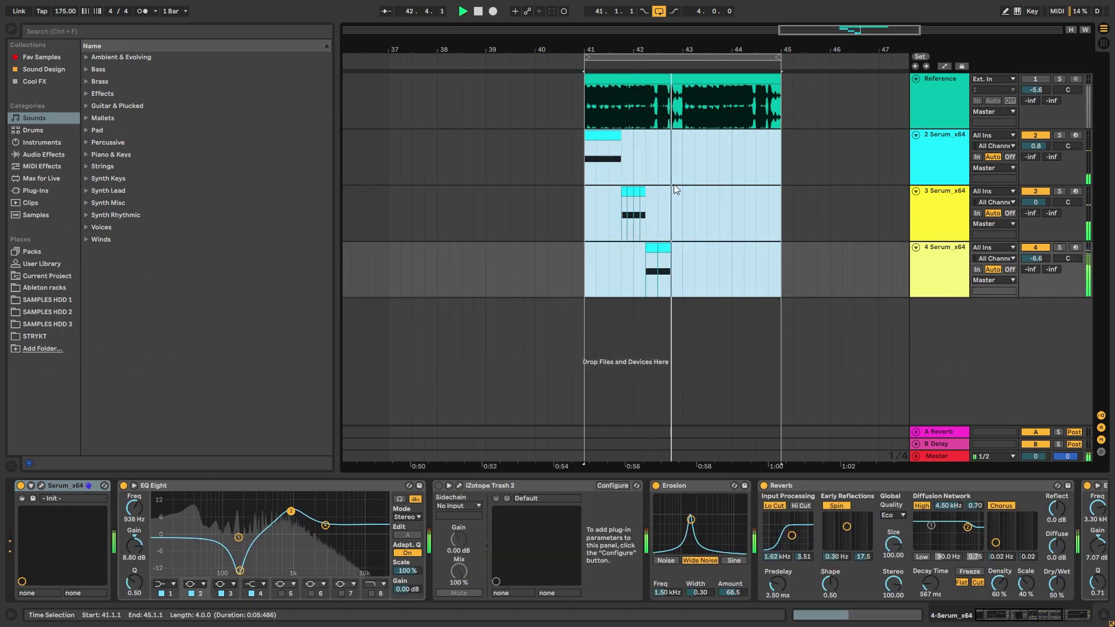
pyautogui.press('space')
# Step: Solo the Reference track again and play it to compare it with the Serum tracks
pyautogui.click(1059, 80)
pyautogui.press('space')
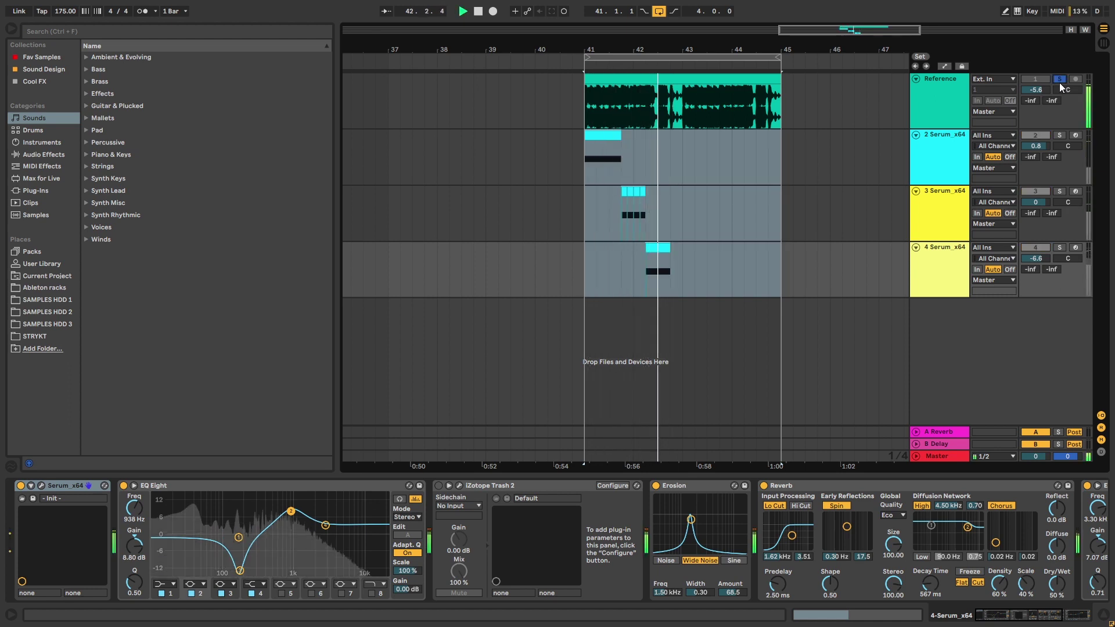
pyautogui.press('space')
pyautogui.click(577, 164)
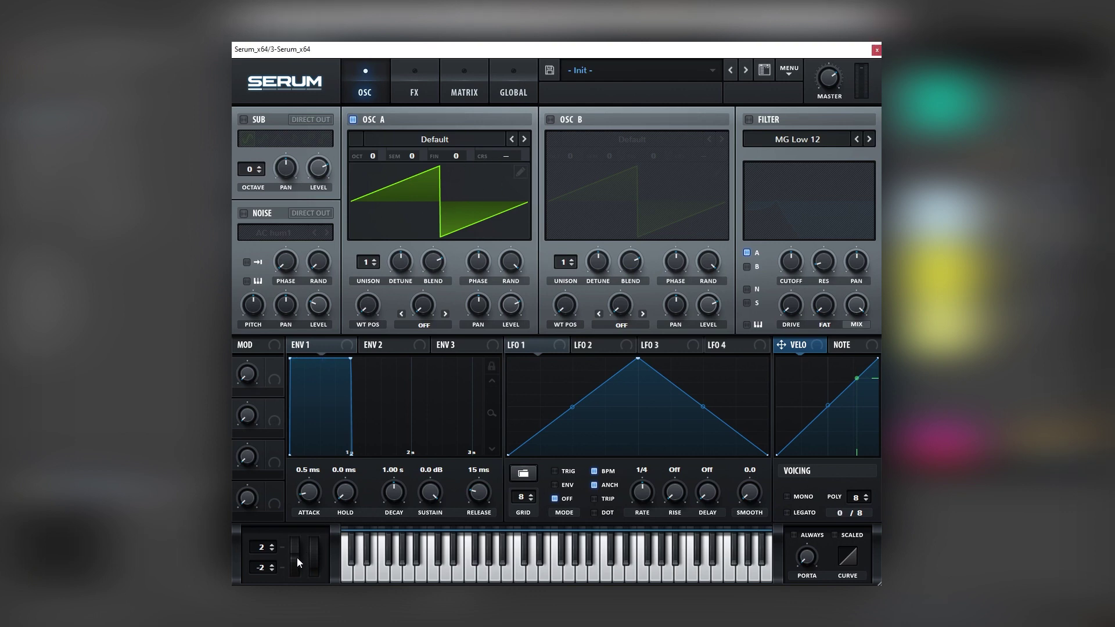
# Step: Try Serum's pitch wheel upward, and play the track 3 clip that carries the rising Pitch Bend automation
pyautogui.moveTo(297, 557); pyautogui.dragTo(307, 494)
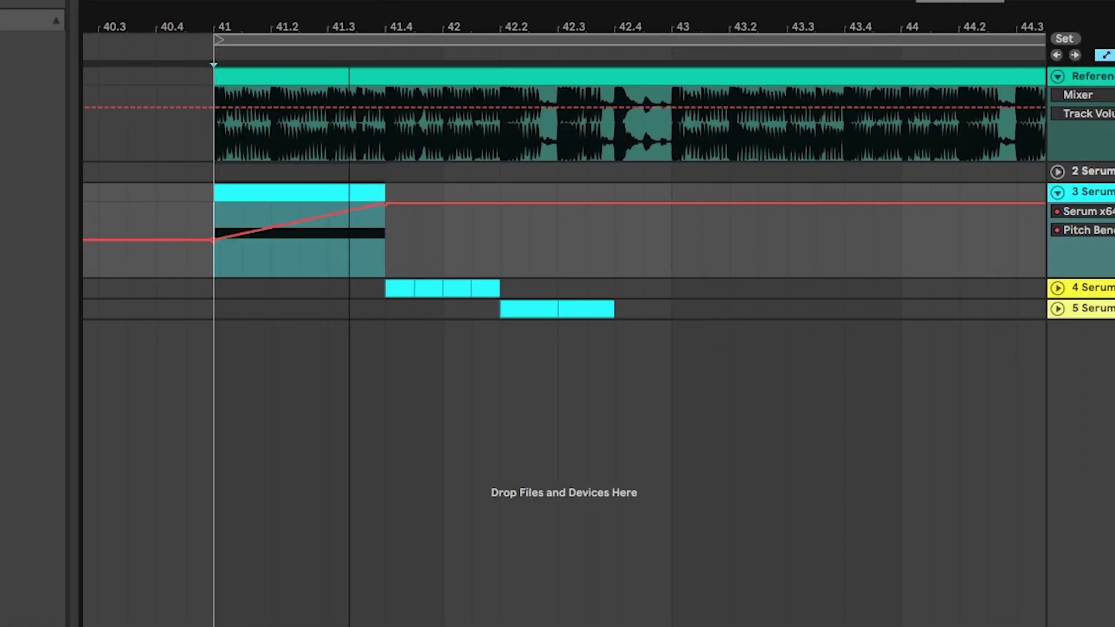
pyautogui.moveTo(335, 30); pyautogui.dragTo(280, 30)
pyautogui.click(210, 192)
pyautogui.press('space')
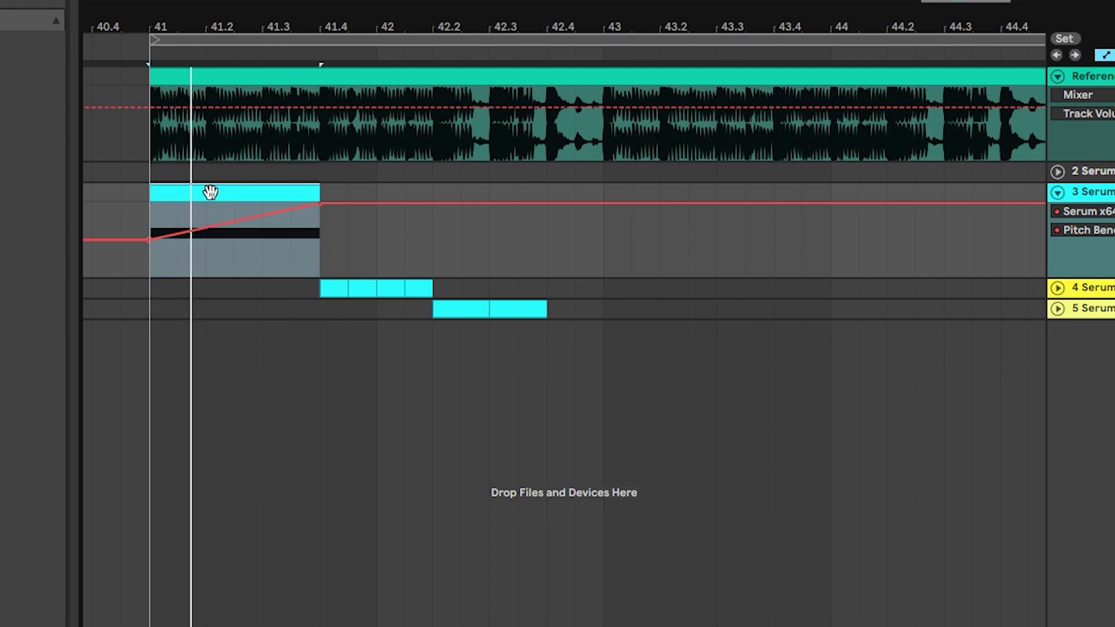
pyautogui.press('space')
pyautogui.click(176, 288)
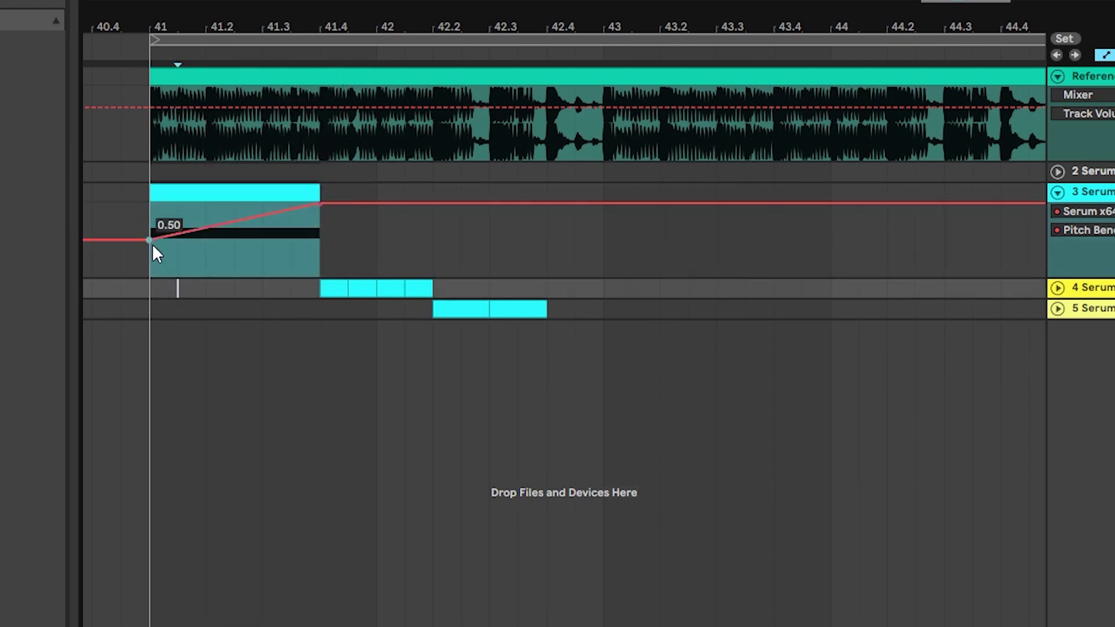
pyautogui.moveTo(325, 206)
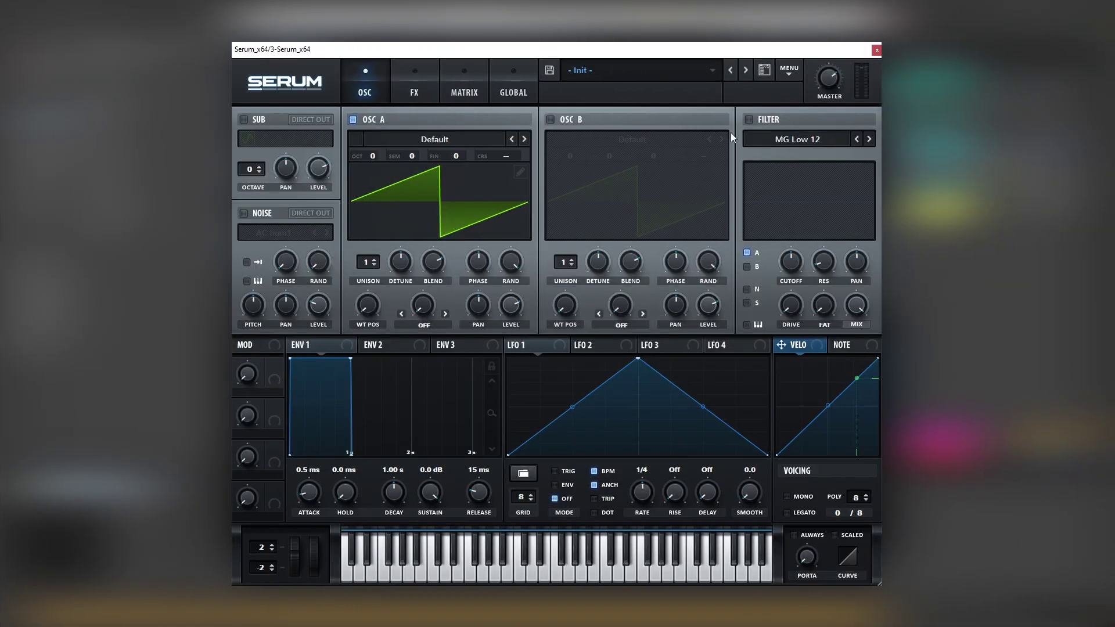
# Step: Enable Serum's filter on oscillator A as MG Low 24, raise its resonance and lower its cutoff
pyautogui.click(762, 118)
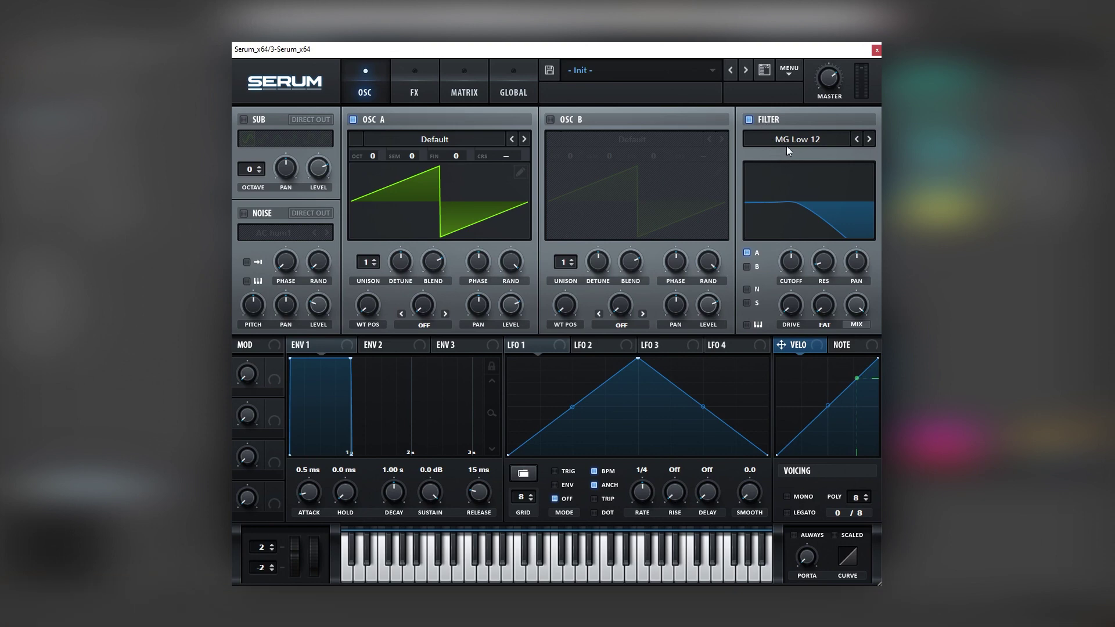
pyautogui.click(870, 140)
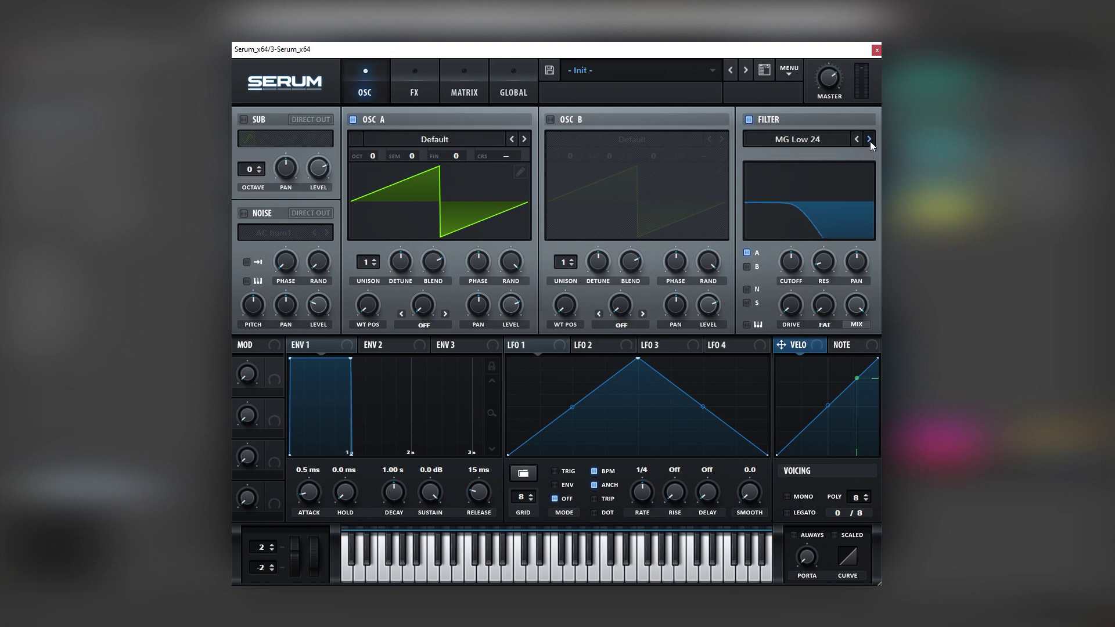
pyautogui.moveTo(834, 260); pyautogui.dragTo(855, 208)
pyautogui.moveTo(798, 266)
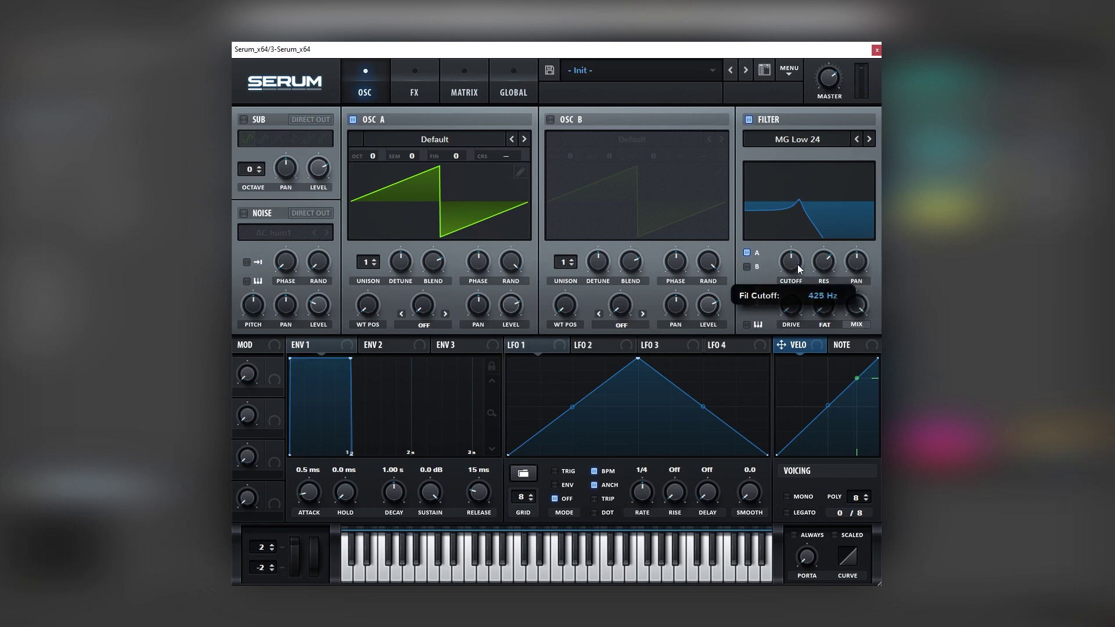
pyautogui.moveTo(798, 268); pyautogui.dragTo(799, 283)
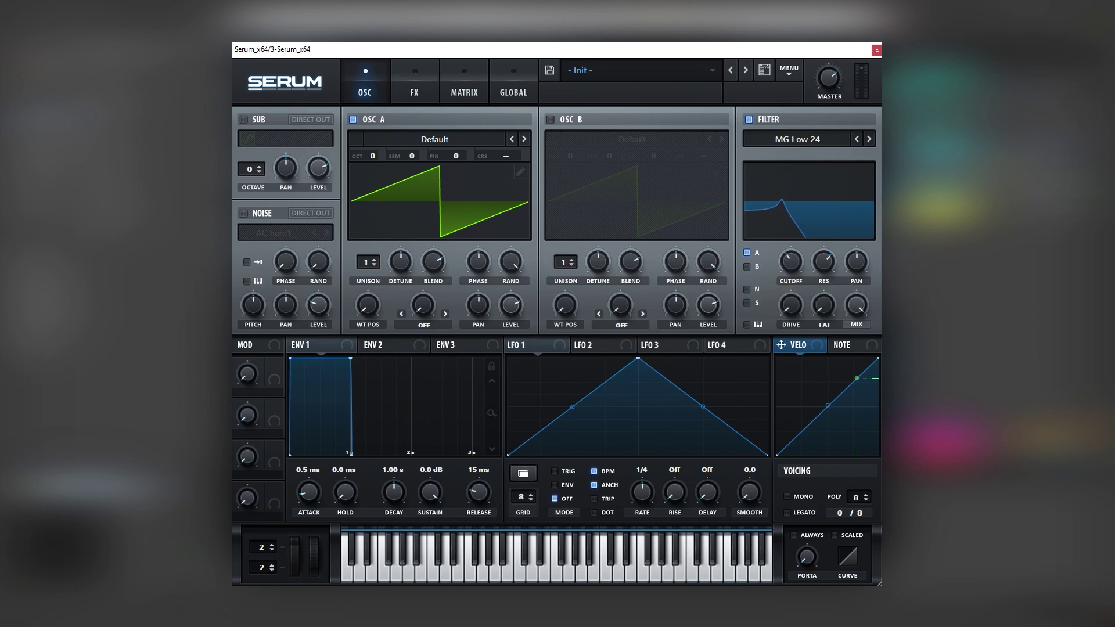
# Step: Toggle the filter's keyboard tracking, audition it with two low notes, and lower the cutoff slightly
pyautogui.click(746, 327)
pyautogui.click(396, 576)
pyautogui.click(351, 571)
pyautogui.moveTo(793, 274); pyautogui.dragTo(794, 279)
# Step: Add a Tube distortion effect and raise its drive to a high setting
pyautogui.click(426, 98)
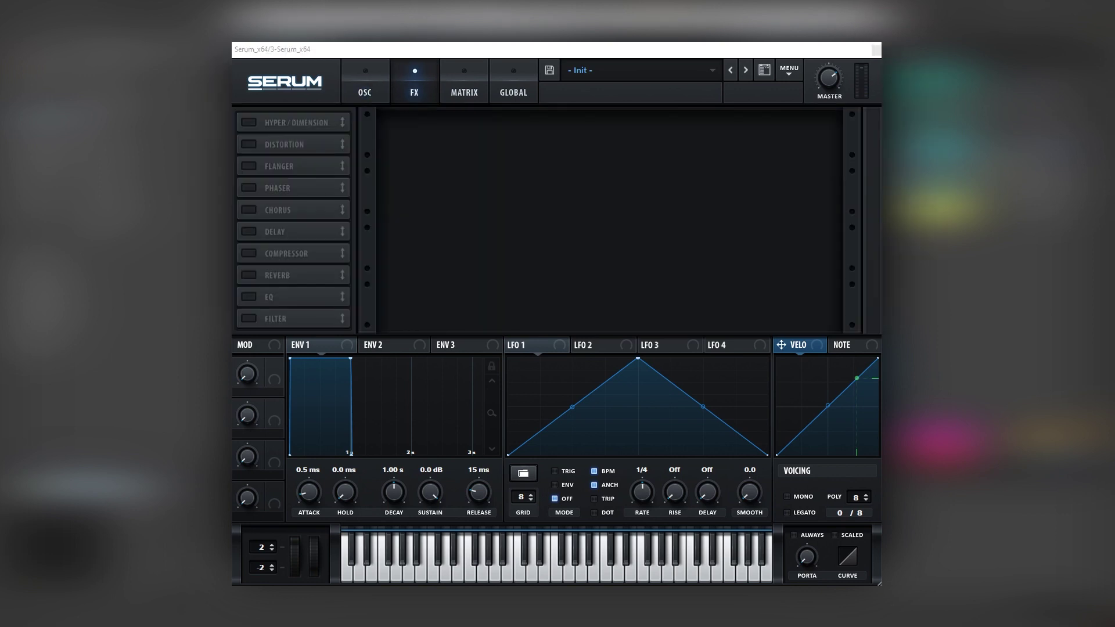
pyautogui.click(244, 143)
pyautogui.moveTo(710, 130); pyautogui.dragTo(741, 70)
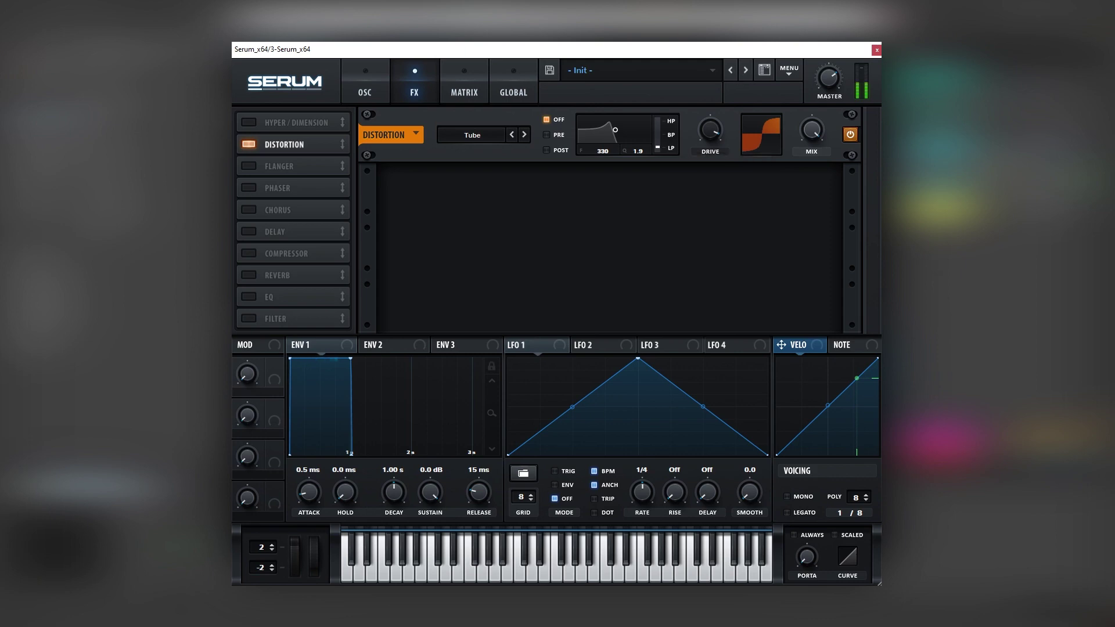
pyautogui.click(715, 133)
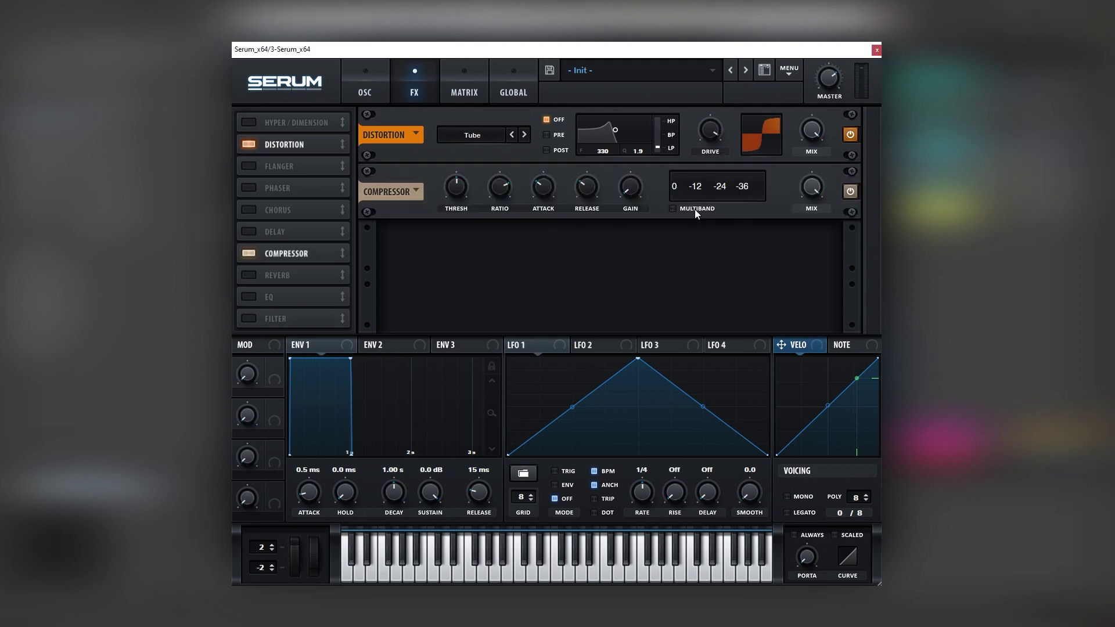
# Step: Switch the compressor to multiband mode, raise its gain, and pull down the top band in the band display
pyautogui.click(695, 211)
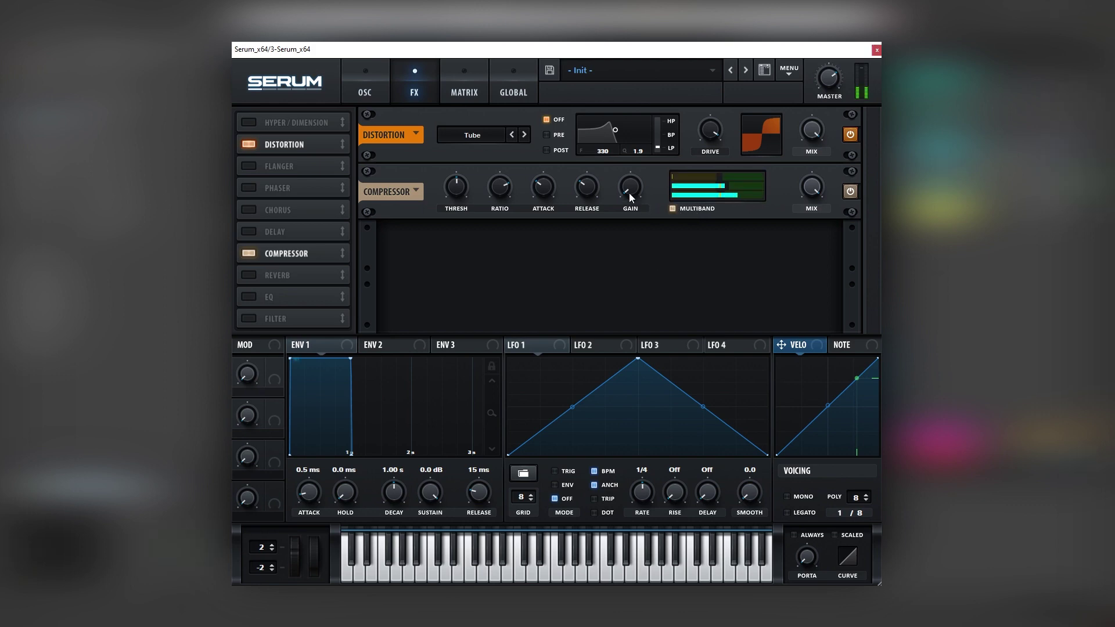
pyautogui.moveTo(623, 189); pyautogui.dragTo(641, 124)
pyautogui.moveTo(737, 177); pyautogui.dragTo(720, 180)
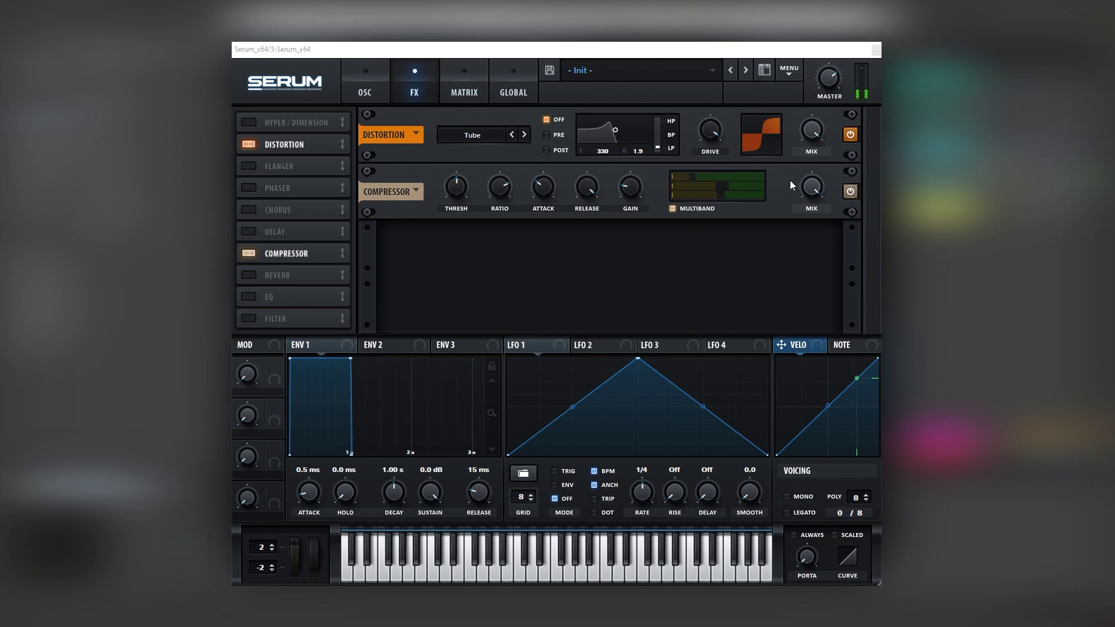
# Step: Add an EQ with its high band set to low-pass, lowering that band's frequency and adjusting its Q
pyautogui.click(265, 295)
pyautogui.click(650, 262)
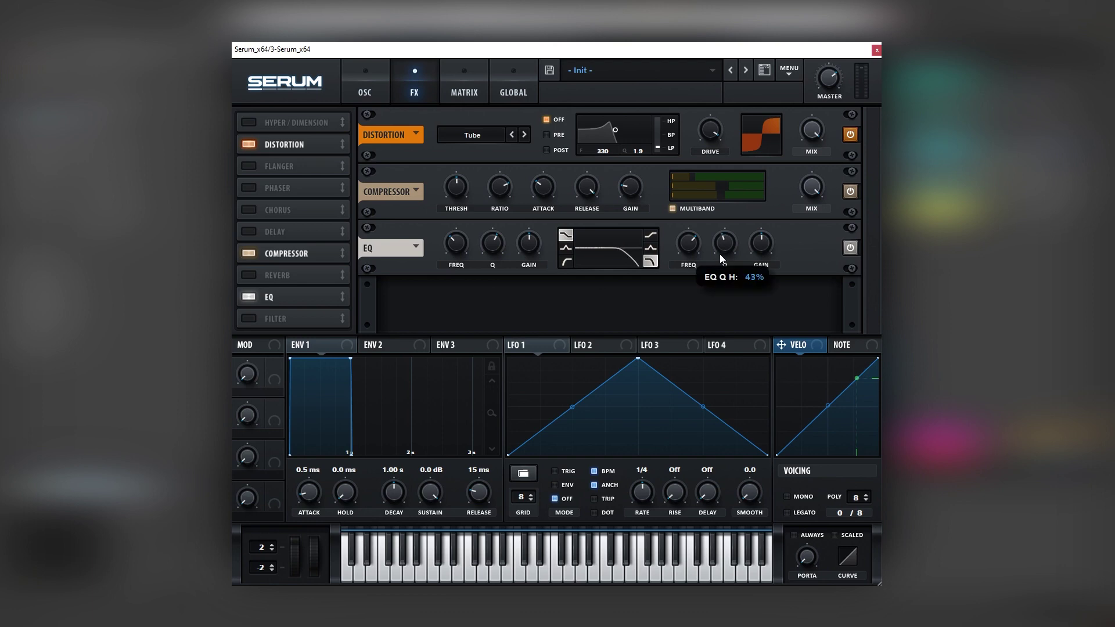
pyautogui.moveTo(688, 263); pyautogui.dragTo(688, 267)
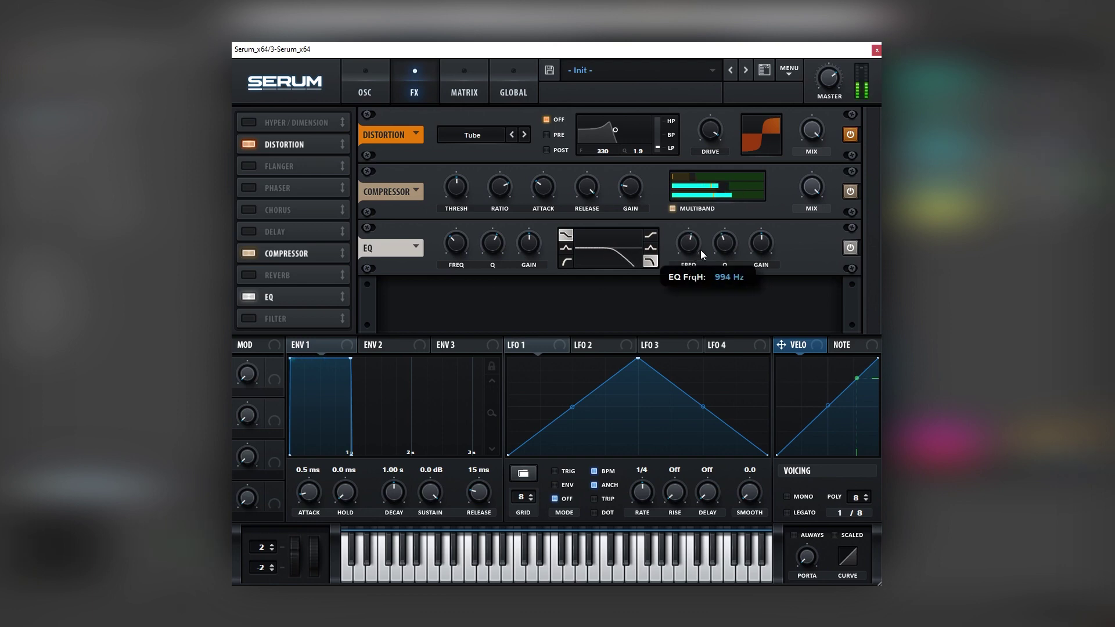
pyautogui.moveTo(762, 249)
pyautogui.moveTo(725, 247); pyautogui.dragTo(680, 256)
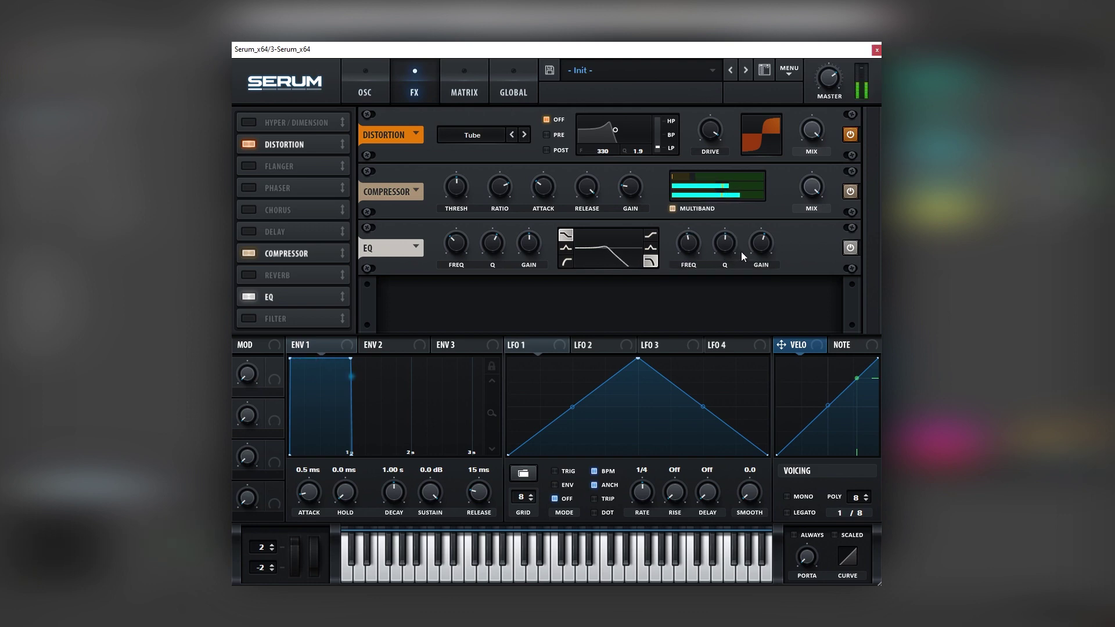
# Step: Load the Analog wavetable Basic Shapes into oscillator A of the Serum instance on track 5
pyautogui.click(384, 92)
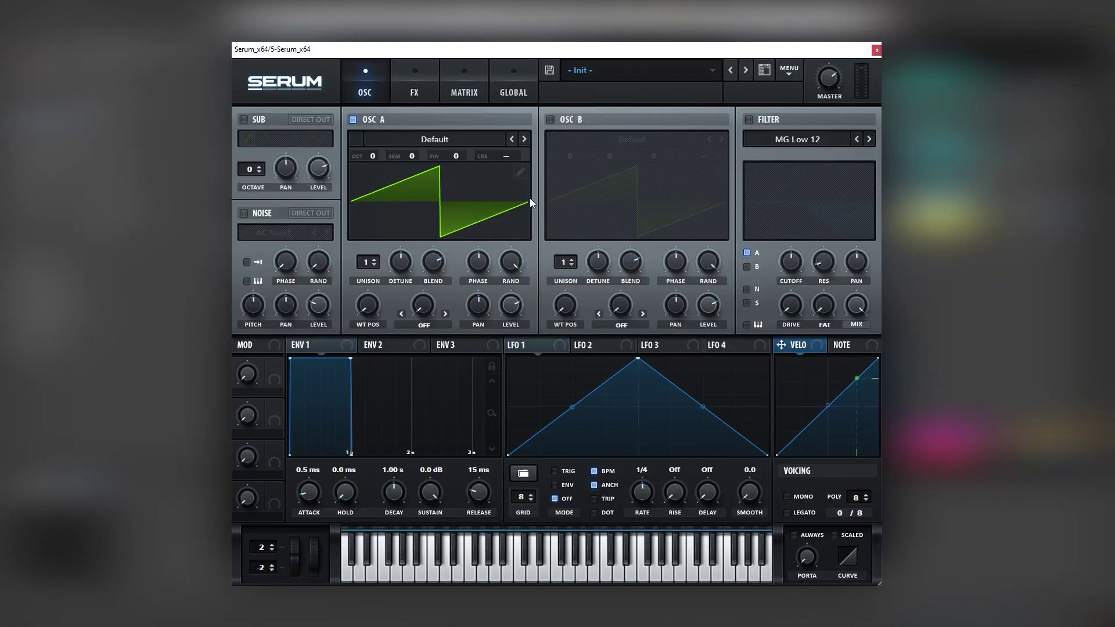
pyautogui.click(430, 143)
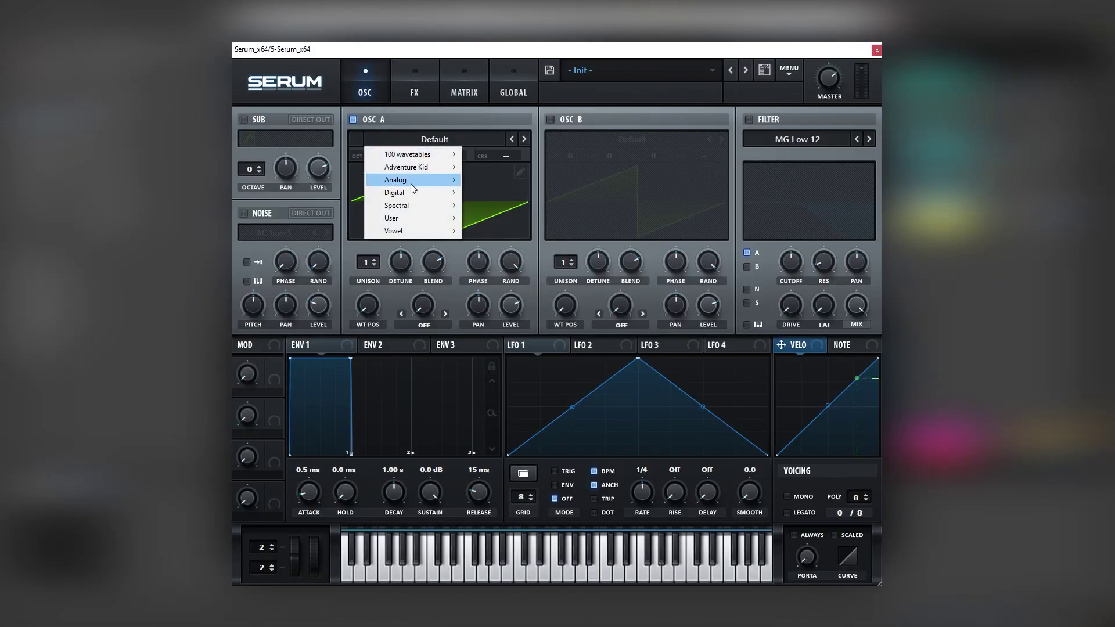
pyautogui.moveTo(410, 184)
pyautogui.click(507, 238)
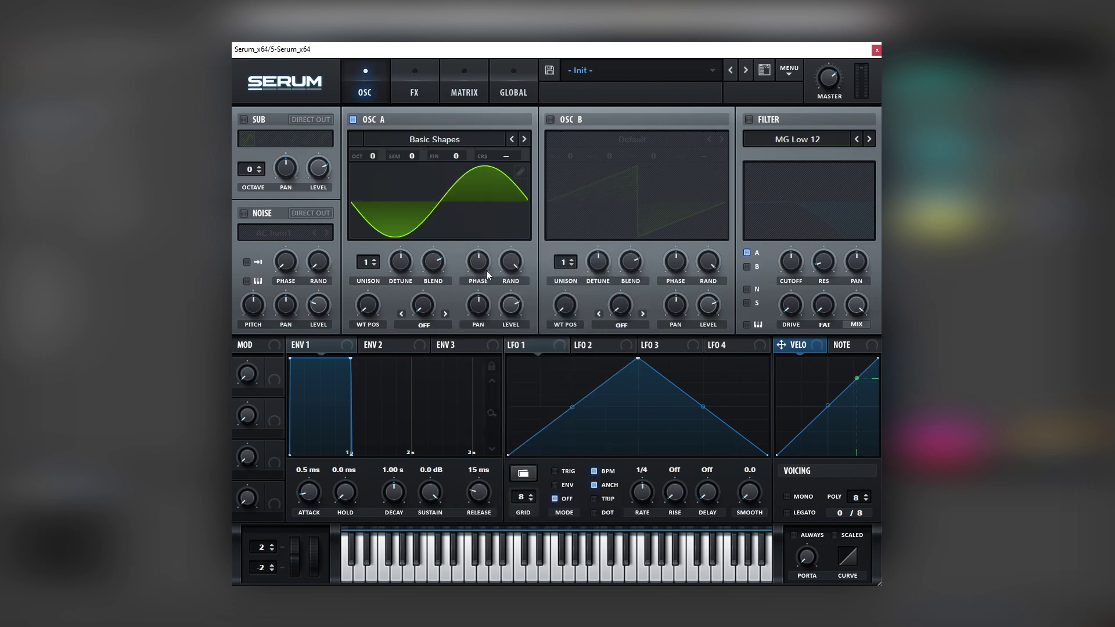
# Step: In oscillator A's wavetable editor, draw harmonic bin 1 at full level, bin 3 lower and bin 5 lowest, and close the editor
pyautogui.click(521, 172)
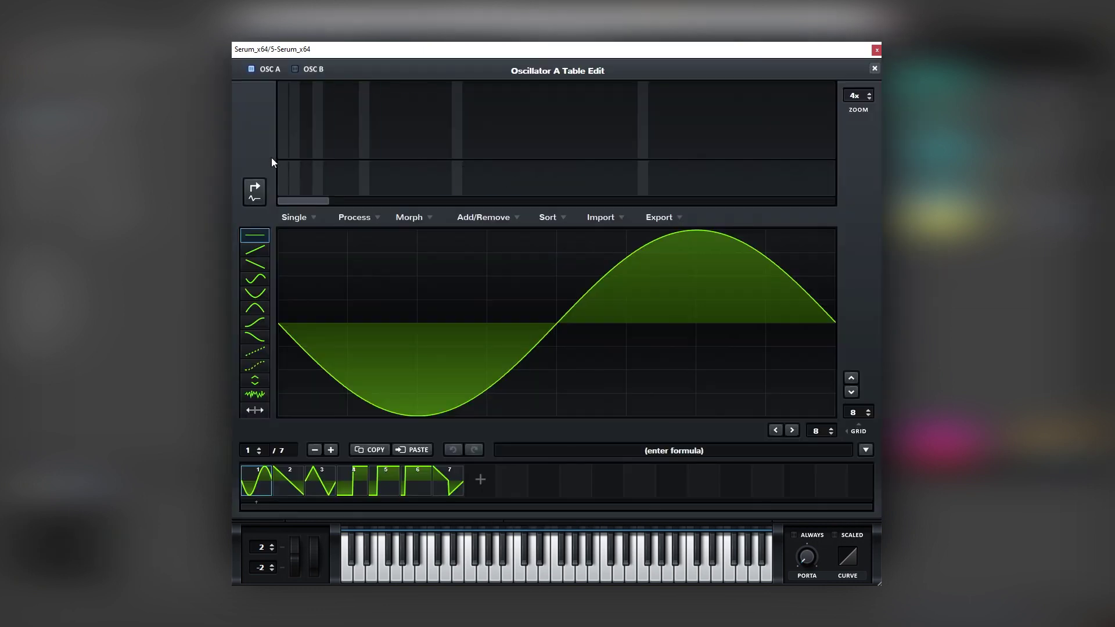
pyautogui.moveTo(279, 156); pyautogui.dragTo(279, 77)
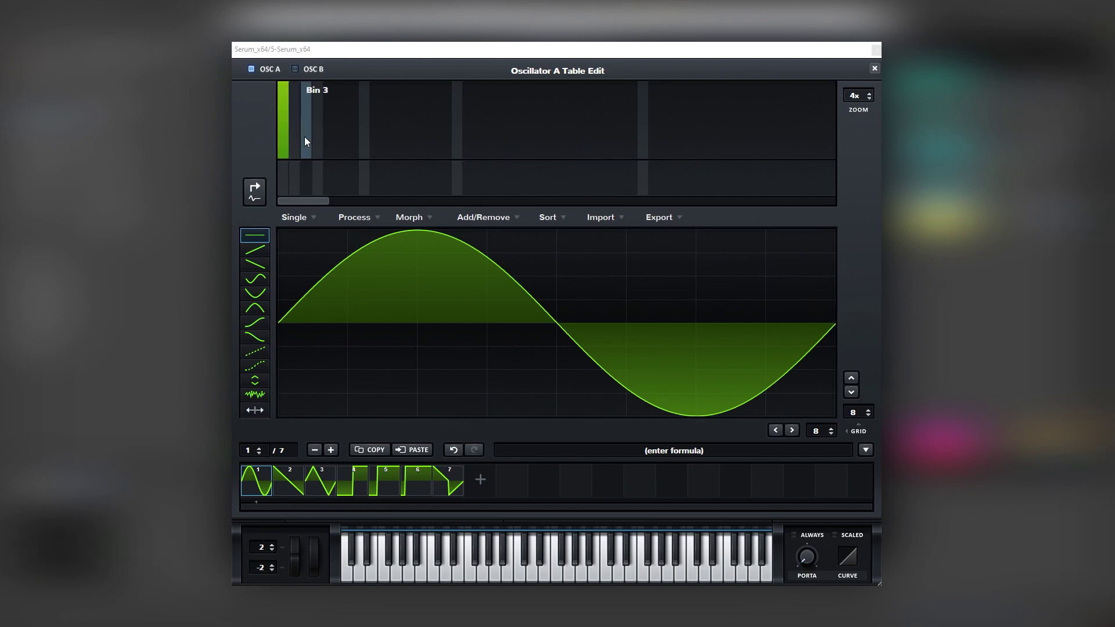
pyautogui.moveTo(304, 137); pyautogui.dragTo(307, 134)
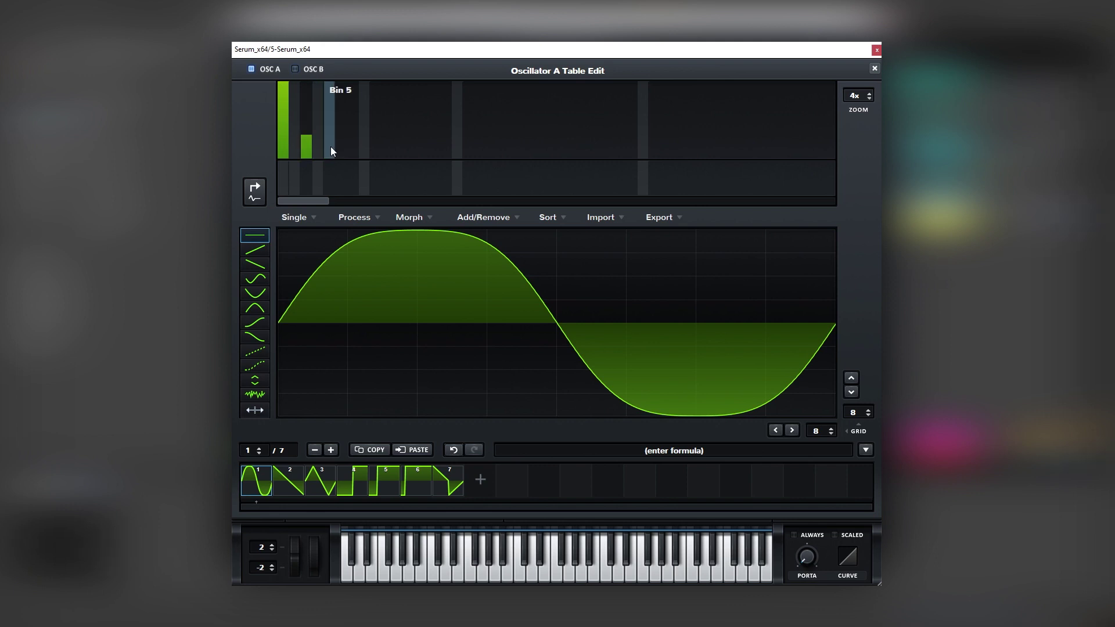
pyautogui.click(331, 147)
pyautogui.moveTo(331, 147); pyautogui.dragTo(331, 143)
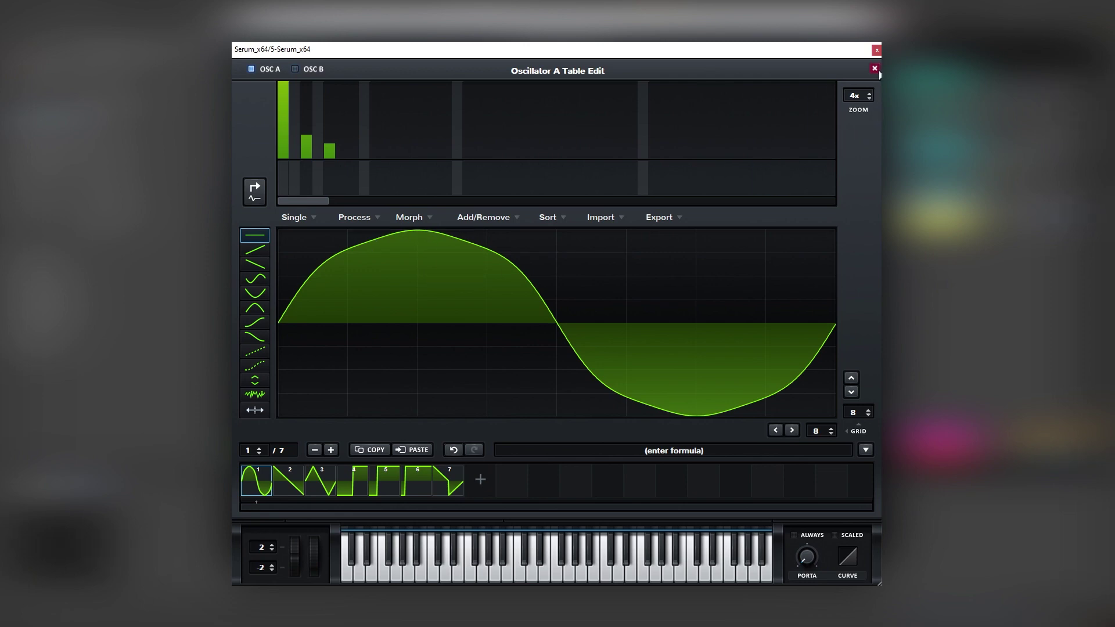
pyautogui.click(874, 69)
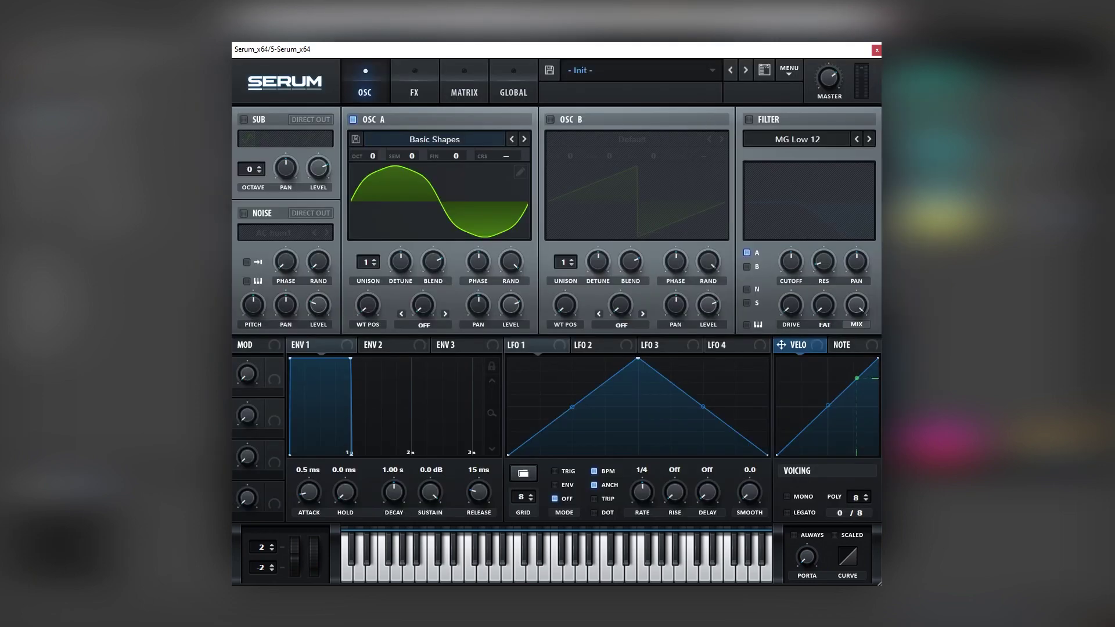
# Step: Add Tube distortion to the track 5 Serum patch and raise its drive
pyautogui.click(433, 96)
pyautogui.click(249, 144)
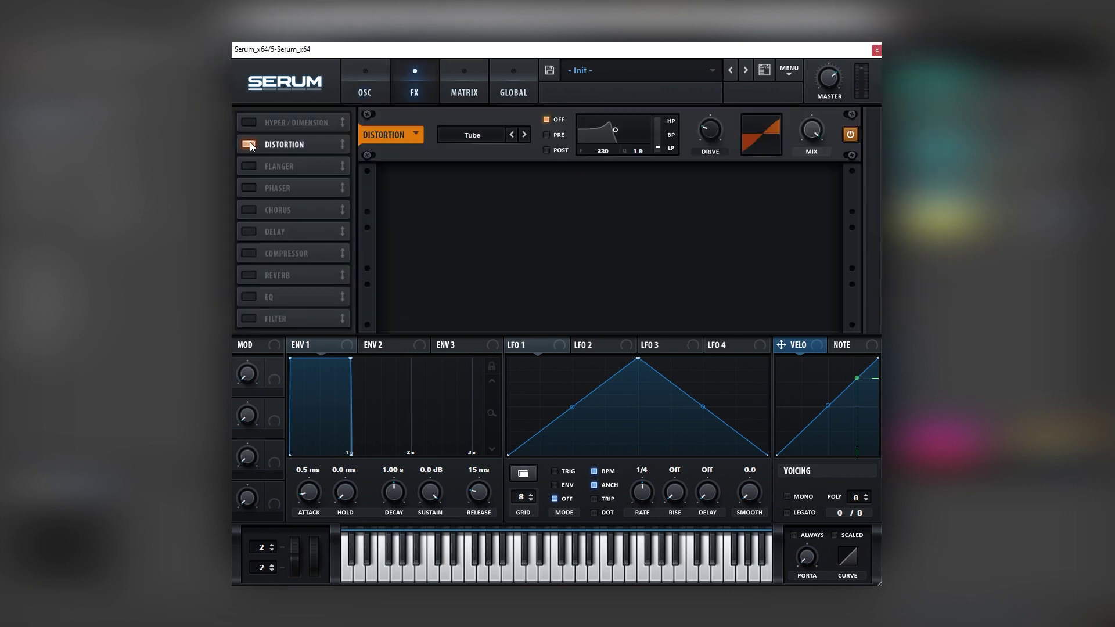
pyautogui.moveTo(722, 128); pyautogui.dragTo(733, 100)
# Step: Route LFO 1 to Mast.Tun in the modulation matrix with a small positive amount
pyautogui.click(365, 87)
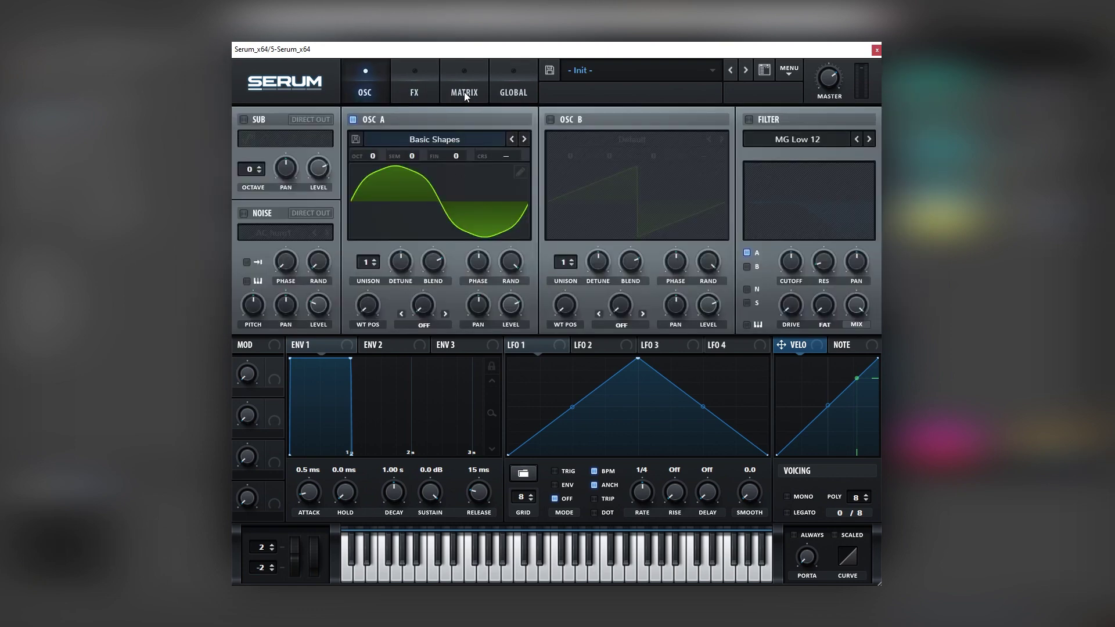
pyautogui.click(464, 92)
pyautogui.click(265, 138)
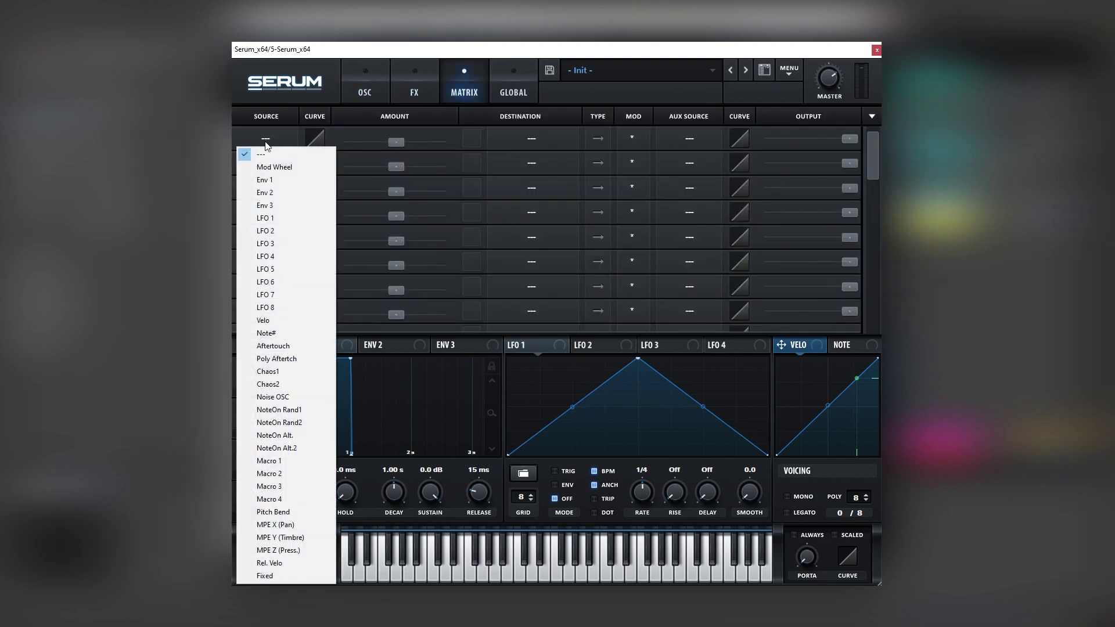
pyautogui.click(280, 218)
pyautogui.click(527, 138)
pyautogui.moveTo(541, 242)
pyautogui.click(598, 241)
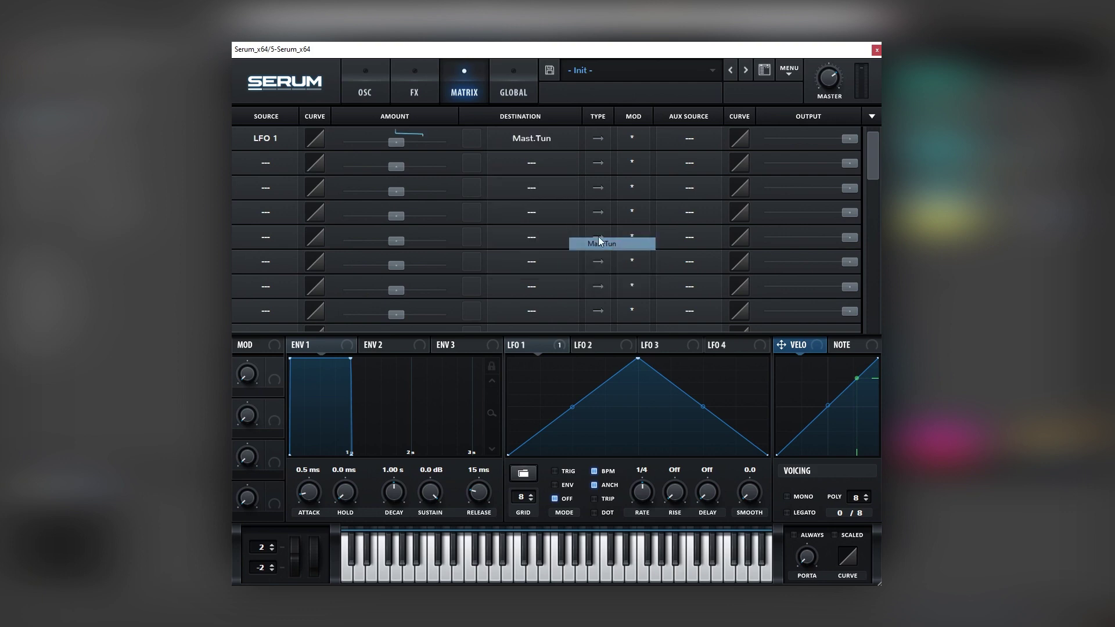
pyautogui.moveTo(400, 140); pyautogui.dragTo(414, 140)
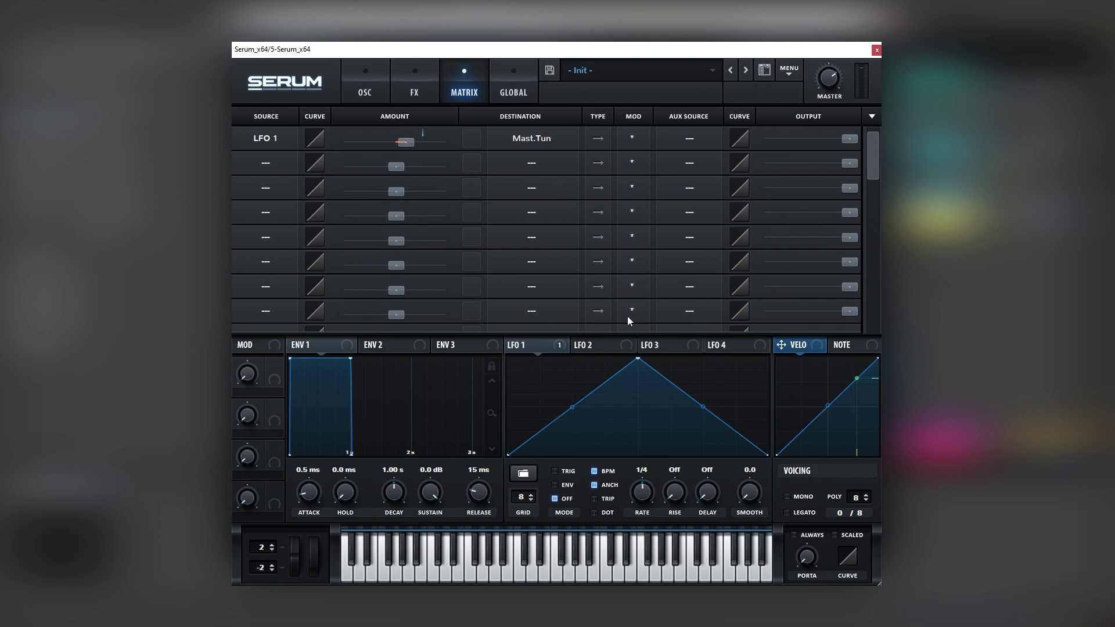
# Step: Shape LFO 1 into a quick curved drop from full level to zero within the first third of the cycle, using ENV mode
pyautogui.moveTo(638, 358); pyautogui.dragTo(508, 358)
pyautogui.doubleClick(588, 453)
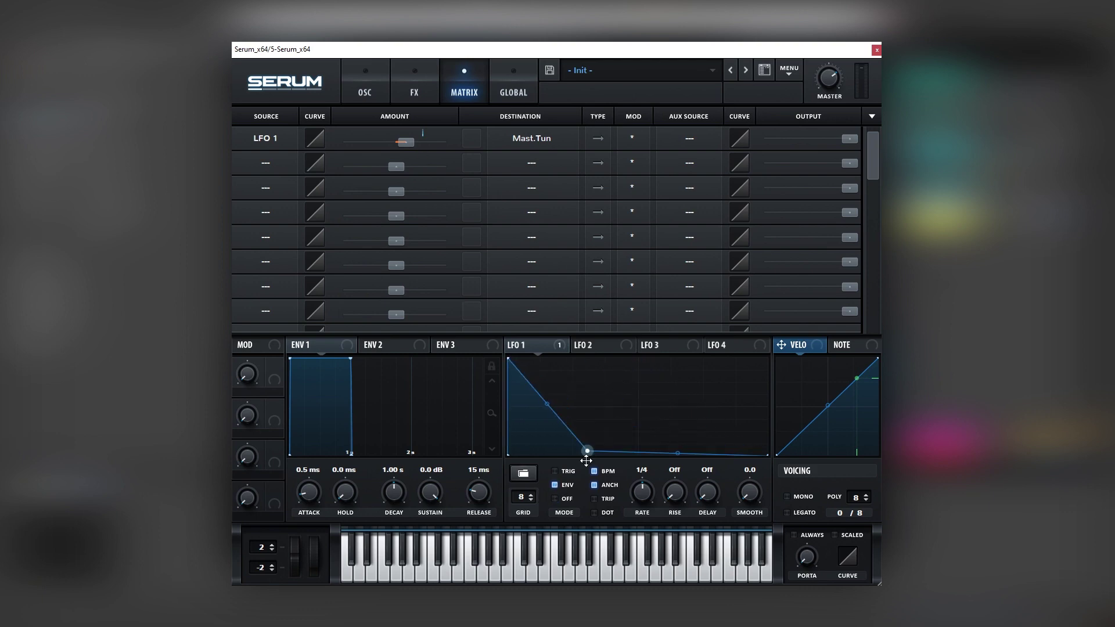
pyautogui.moveTo(587, 453); pyautogui.dragTo(582, 456)
pyautogui.moveTo(543, 407); pyautogui.dragTo(544, 416)
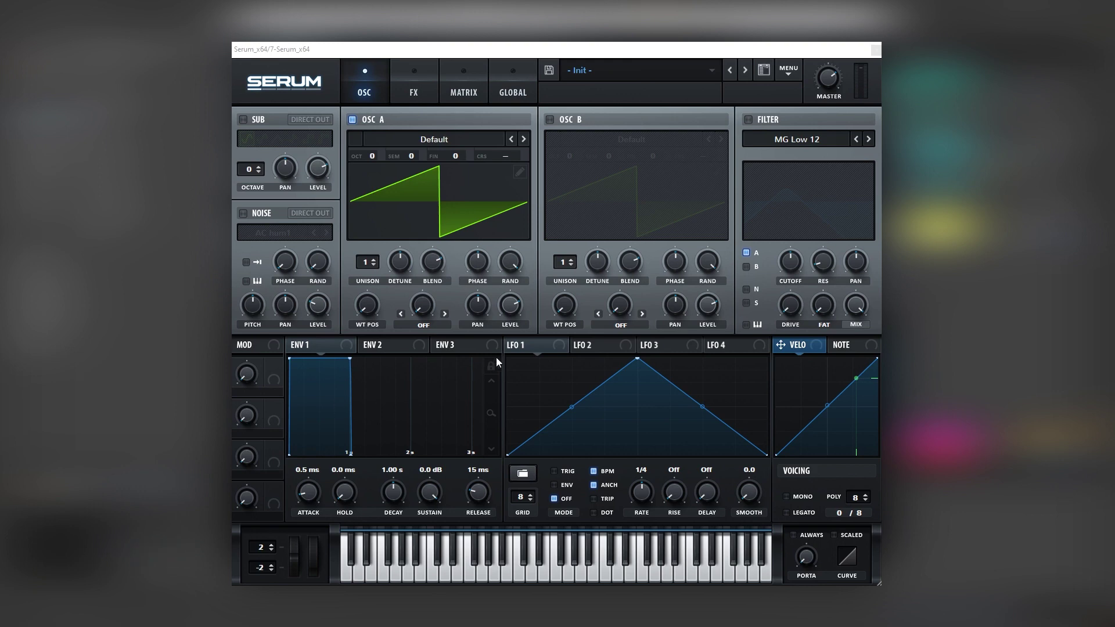
# Step: In the track 7 Serum, modulate oscillator A's level with LFO 1, shaped to hold at full and then curve down to zero by mid-cycle
pyautogui.click(528, 347)
pyautogui.moveTo(511, 314); pyautogui.dragTo(511, 312)
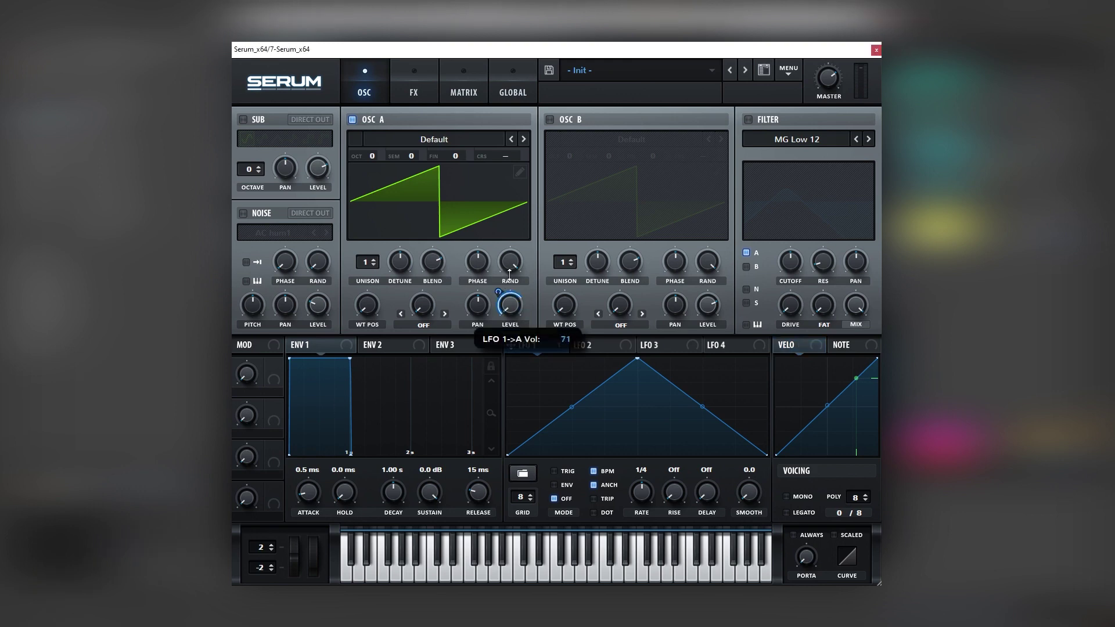
pyautogui.moveTo(637, 358); pyautogui.dragTo(575, 354)
pyautogui.doubleClick(523, 364)
pyautogui.doubleClick(633, 387)
pyautogui.moveTo(633, 387); pyautogui.dragTo(633, 491)
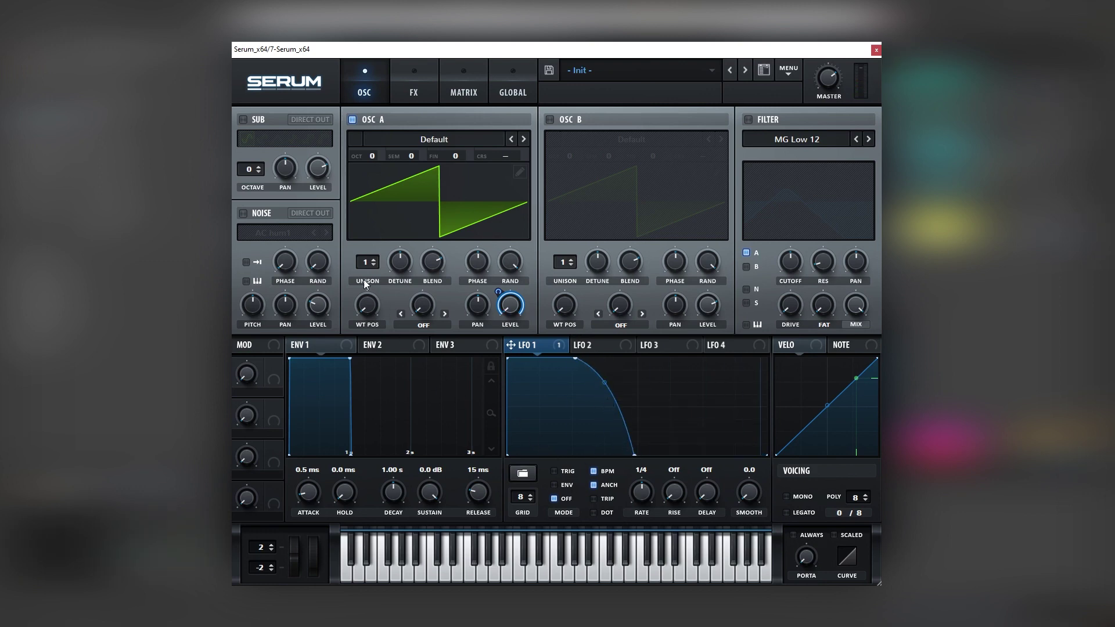
# Step: Enable the sub and noise oscillators and modulate both of their levels with LFO 1
pyautogui.click(243, 120)
pyautogui.click(243, 214)
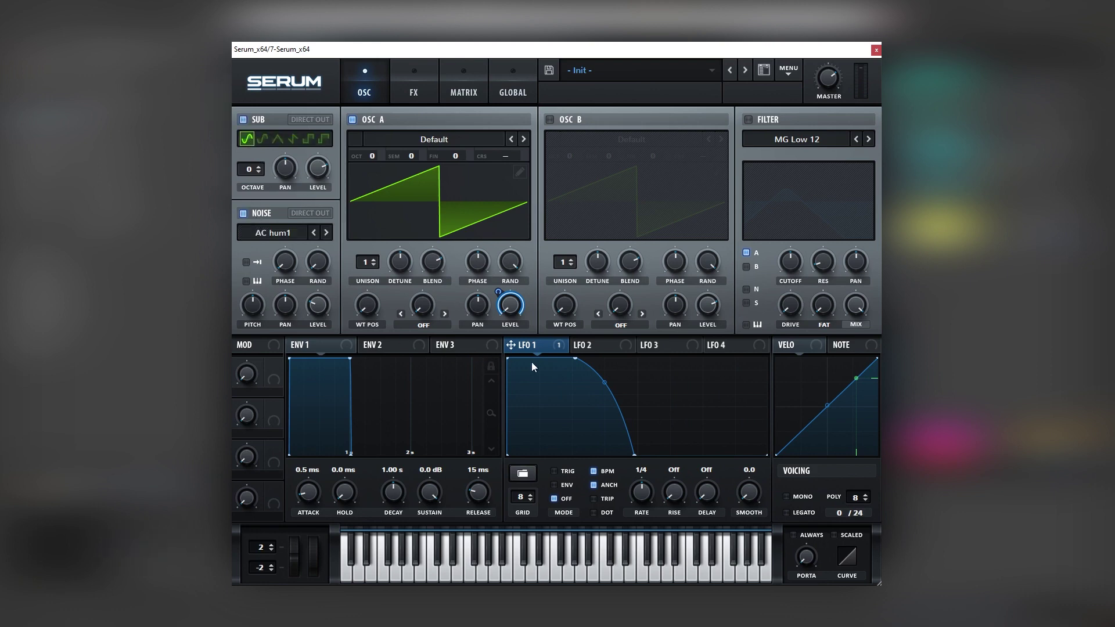
pyautogui.moveTo(342, 316); pyautogui.dragTo(318, 305)
pyautogui.moveTo(511, 345); pyautogui.dragTo(317, 169)
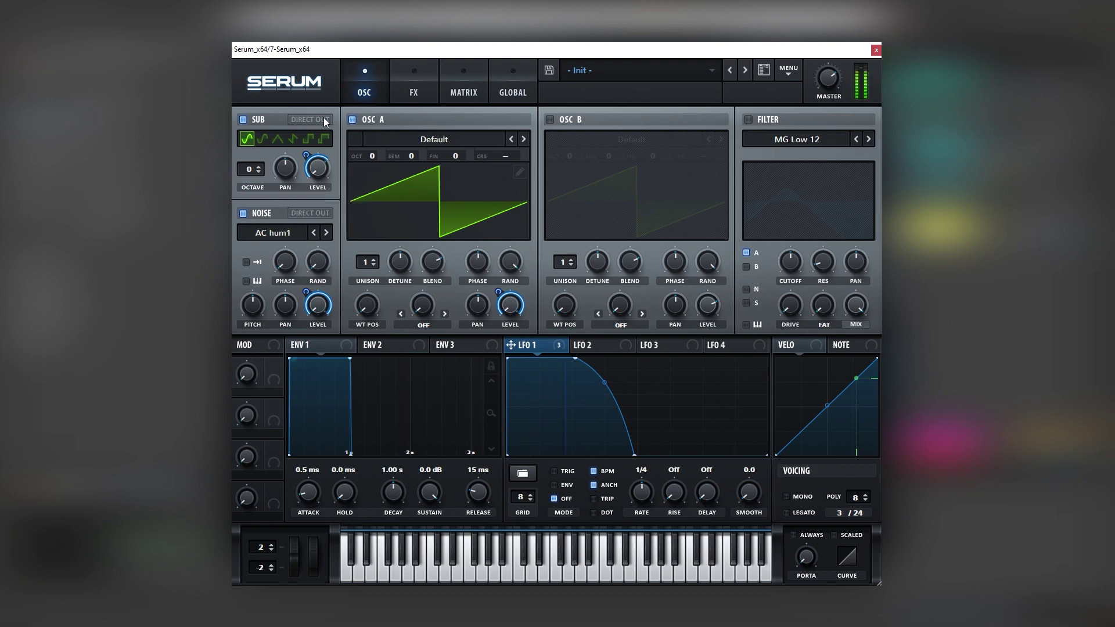
# Step: Enable the filter as Band 24 with the noise also routed into it, lower its cutoff and raise its drive
pyautogui.click(749, 119)
pyautogui.click(778, 139)
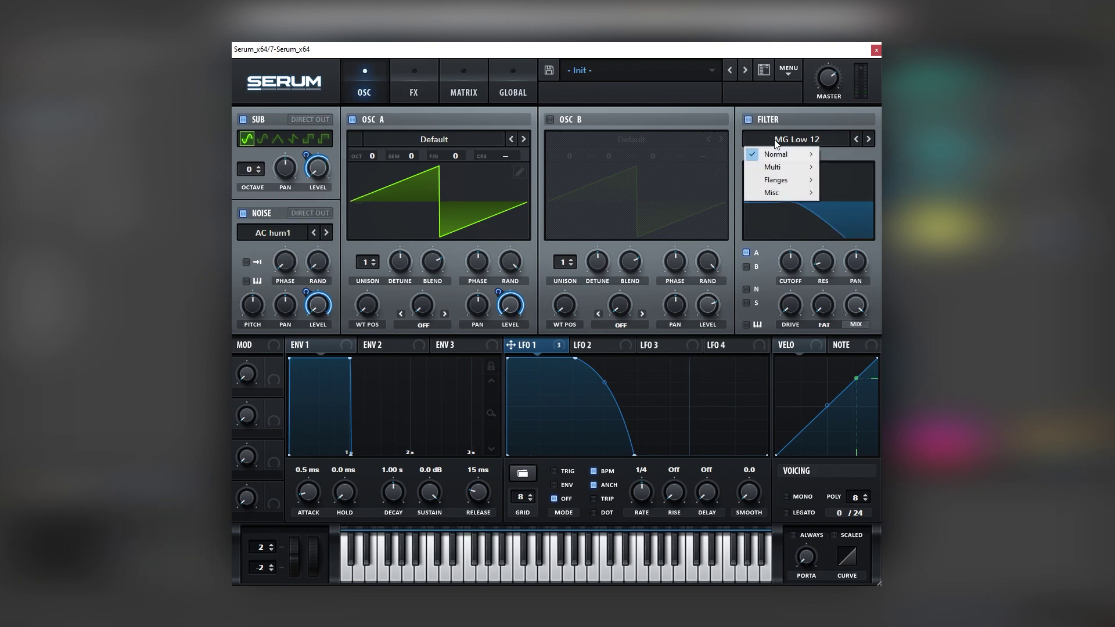
pyautogui.moveTo(786, 154)
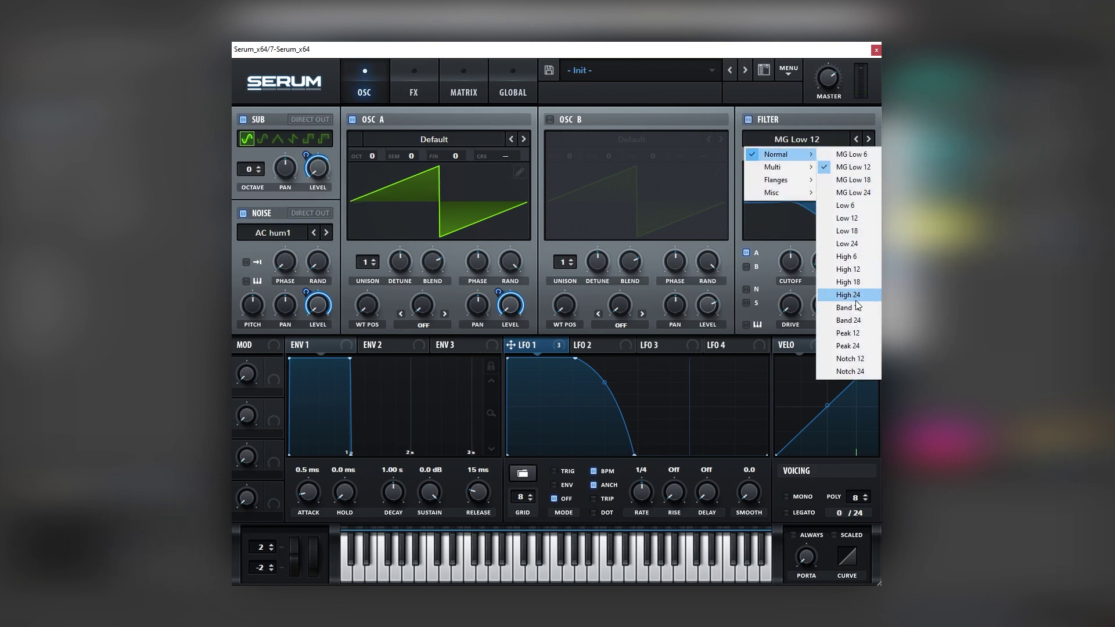
pyautogui.click(848, 320)
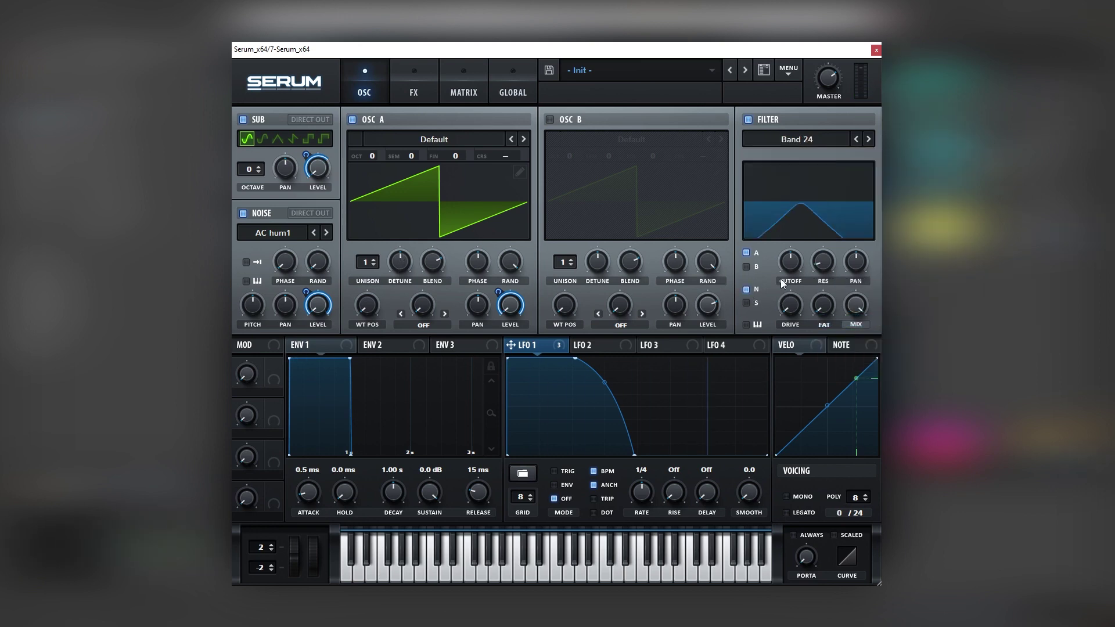
pyautogui.moveTo(790, 262); pyautogui.dragTo(814, 242)
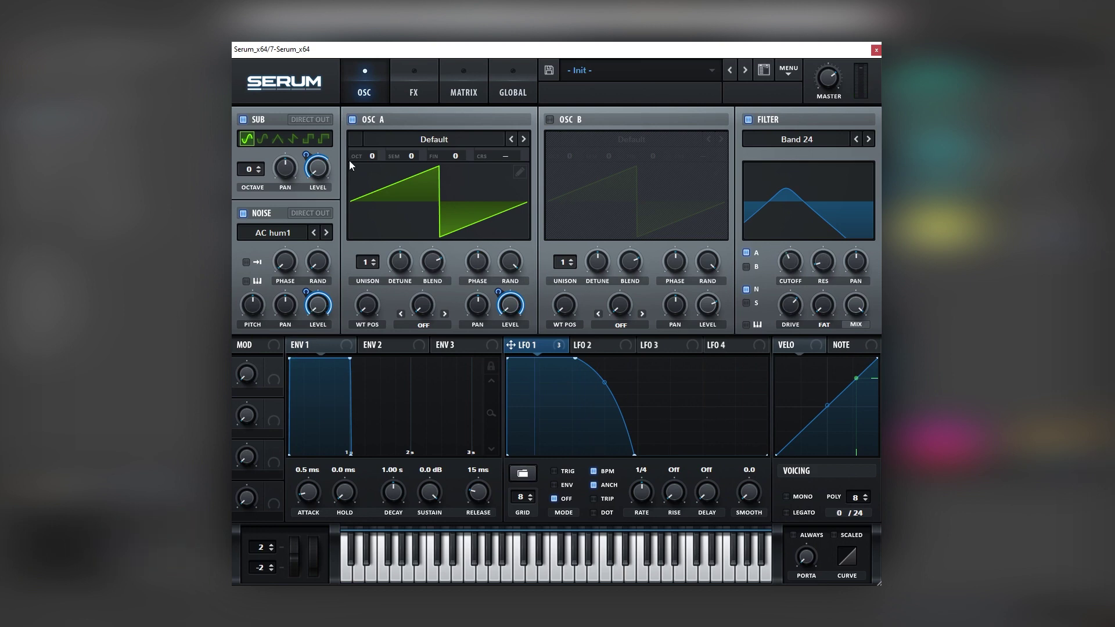
# Step: Add Tube distortion with raised drive, followed by an MG Low 6 effects filter with a lowered cutoff modulated by LFO 1
pyautogui.click(423, 97)
pyautogui.click(255, 143)
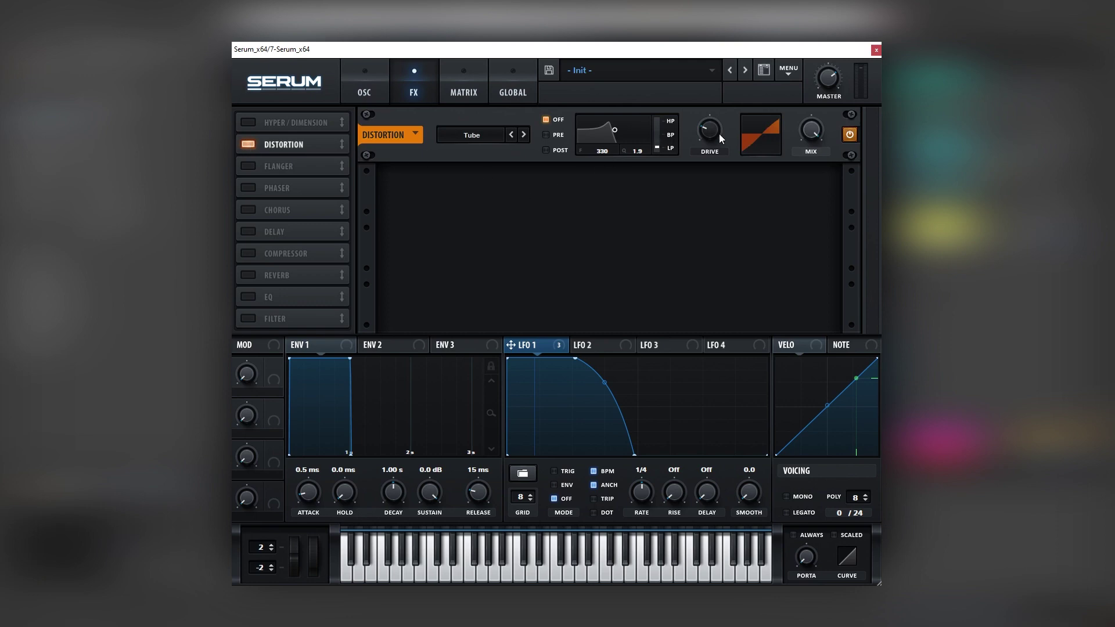
pyautogui.moveTo(719, 137); pyautogui.dragTo(707, 188)
pyautogui.moveTo(248, 320); pyautogui.dragTo(361, 246)
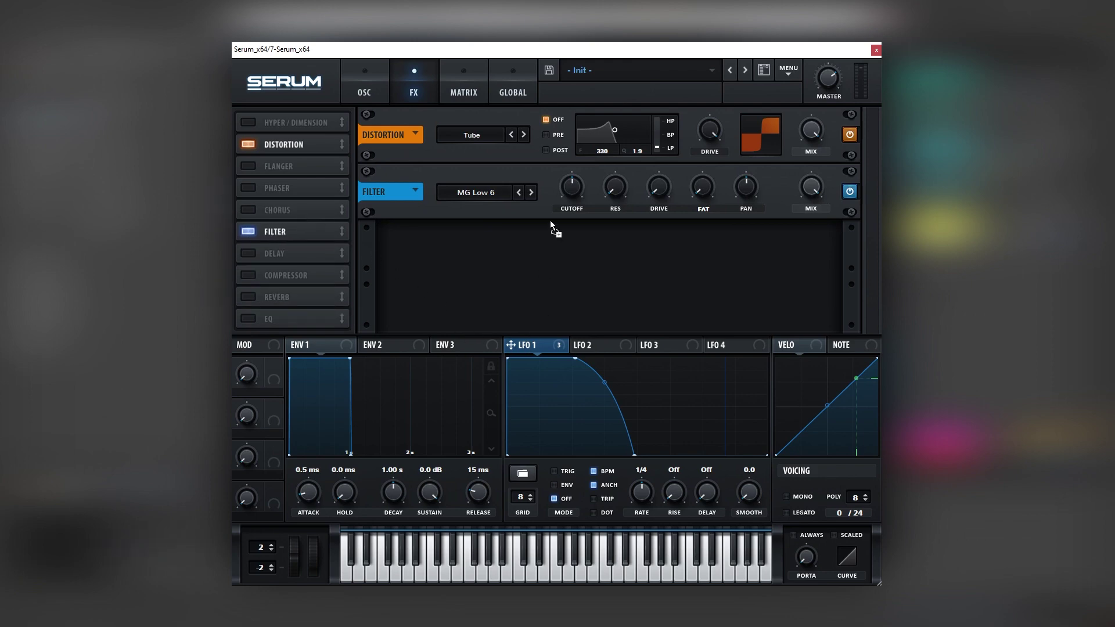
pyautogui.moveTo(551, 224); pyautogui.dragTo(566, 173)
# Step: Set oscillator A's octave to +2
pyautogui.click(381, 96)
pyautogui.click(415, 83)
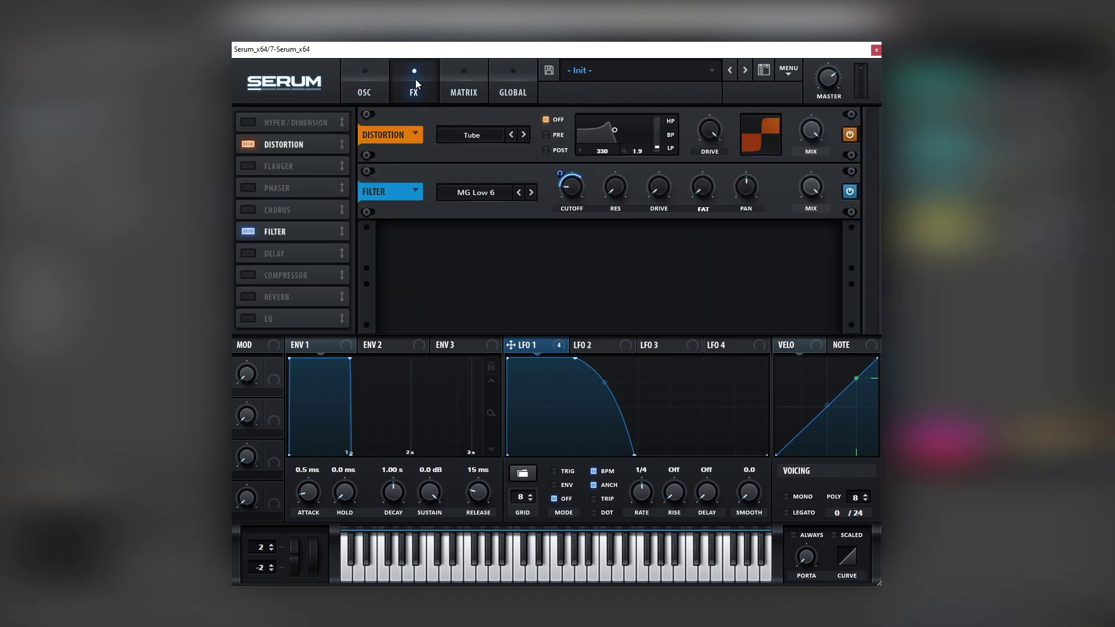
pyautogui.click(374, 81)
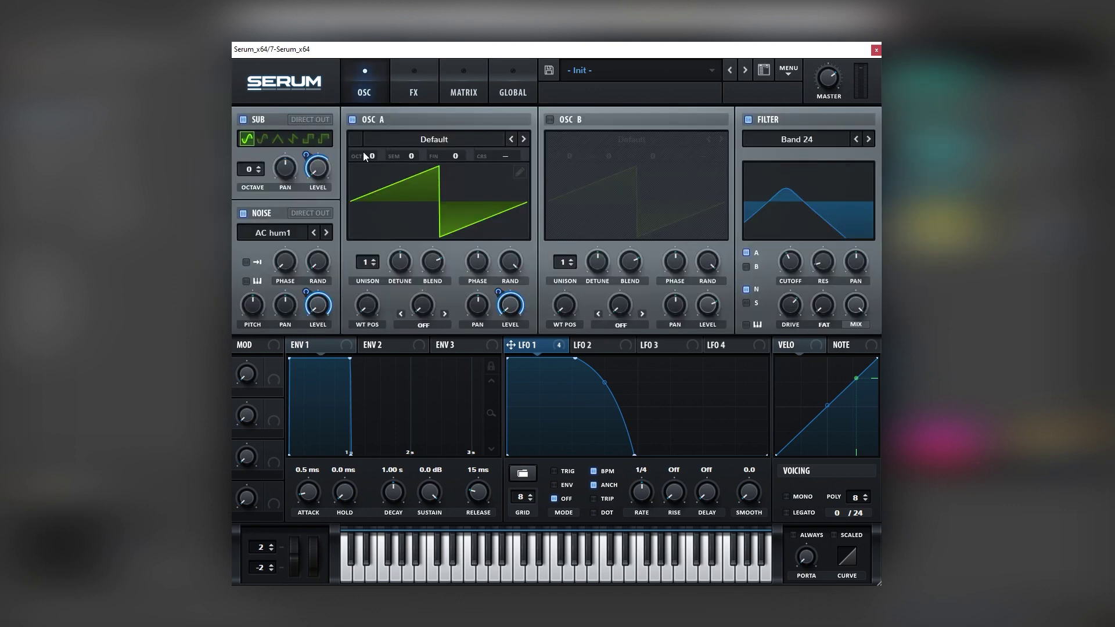
pyautogui.moveTo(364, 151); pyautogui.dragTo(368, 140)
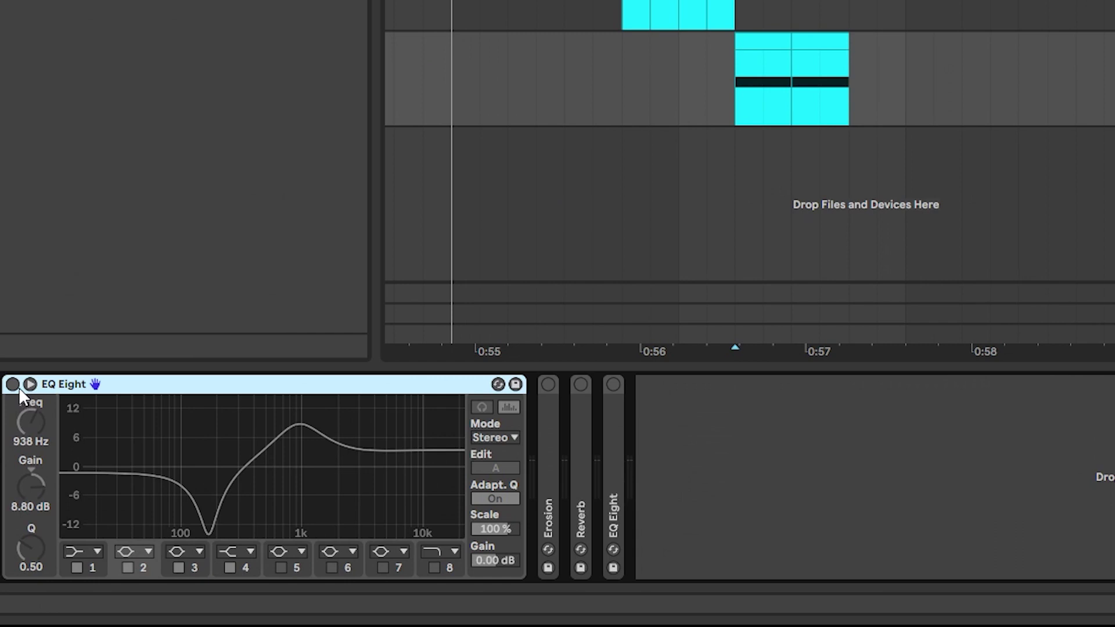
# Step: Enable the first EQ Eight on track 7 and play back the bass clip to hear it
pyautogui.click(18, 387)
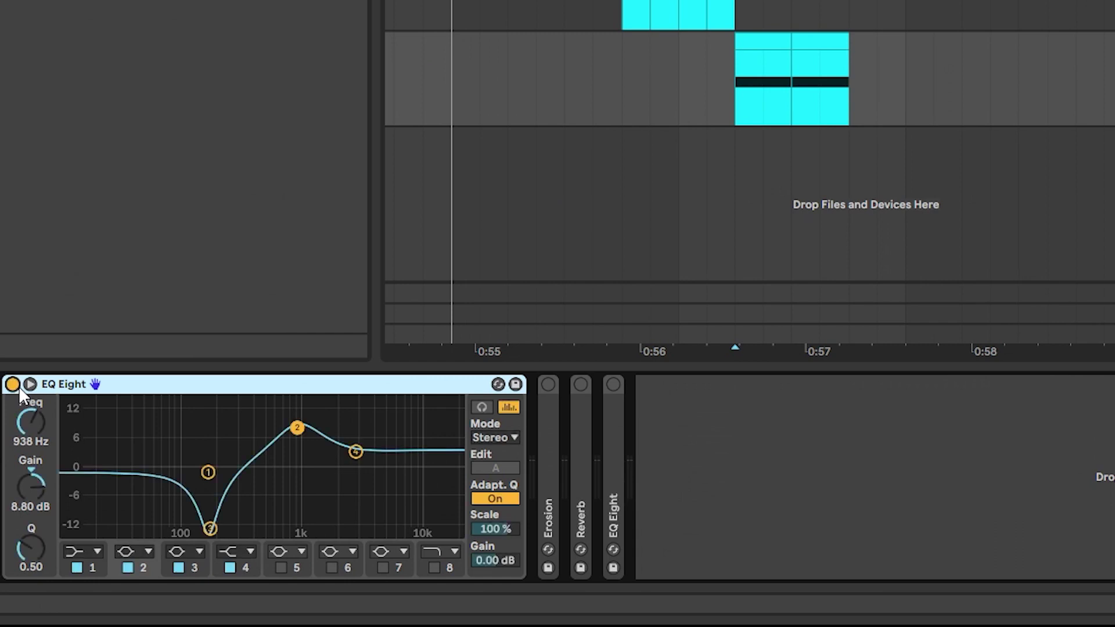
pyautogui.press('space')
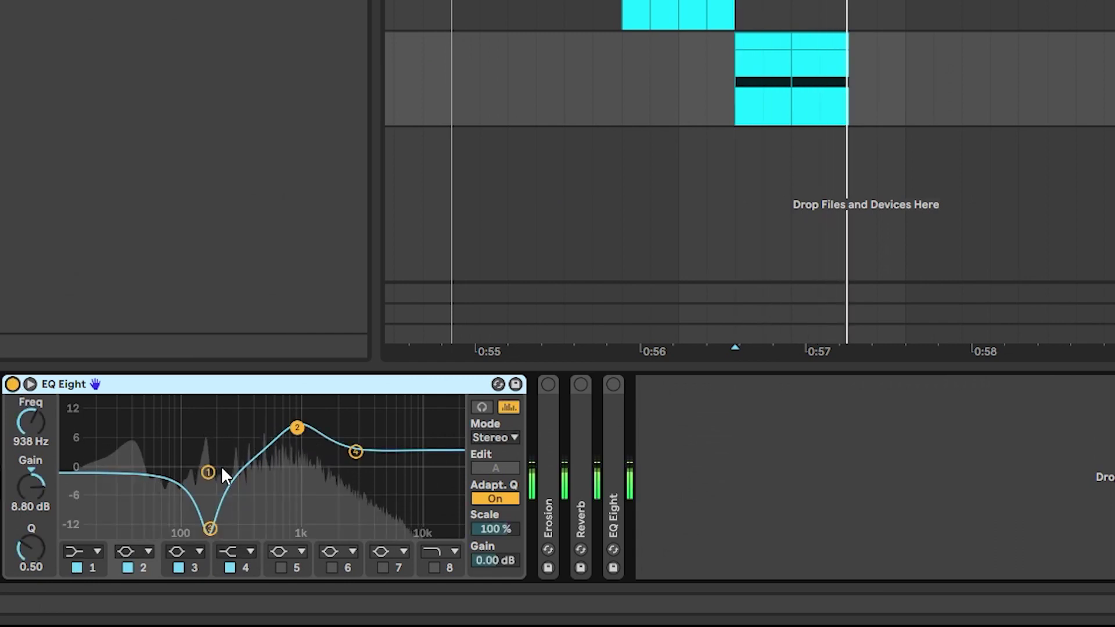
pyautogui.press('space')
# Step: Unfold and enable Erosion, set it to 1.54 kHz with an amount of 74.4, and play back the clip
pyautogui.doubleClick(545, 435)
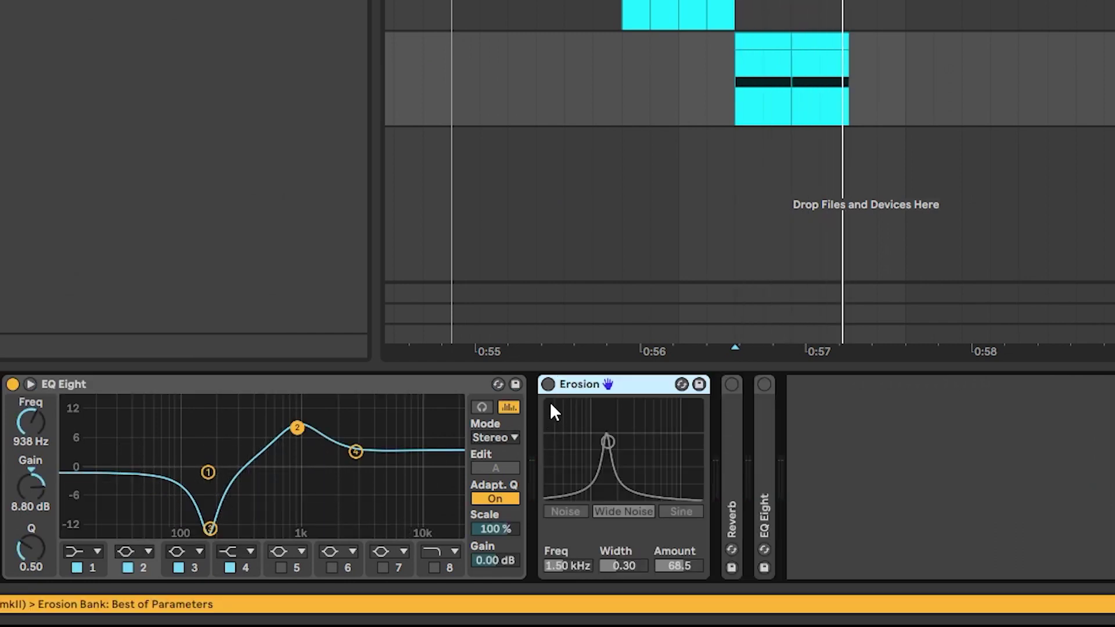
pyautogui.click(548, 385)
pyautogui.moveTo(607, 442)
pyautogui.mouseDown()
pyautogui.moveTo(690, 448)
pyautogui.moveTo(609, 439)
pyautogui.mouseUp()
pyautogui.press('space')
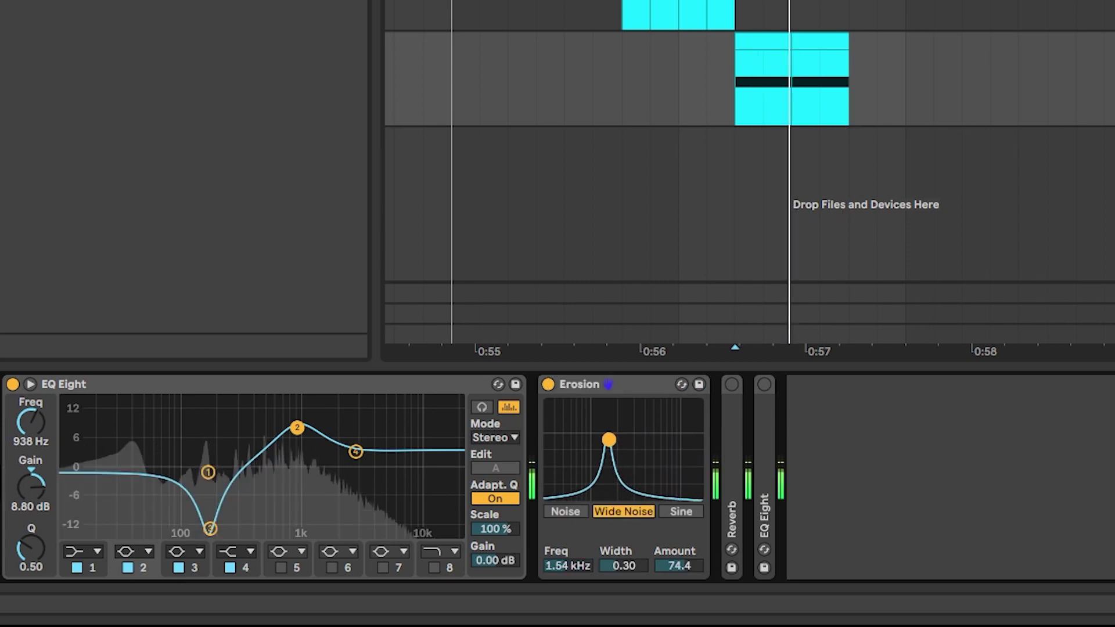
# Step: Unfold and enable the Reverb and the second EQ Eight at the end of track 7's device chain
pyautogui.doubleClick(733, 434)
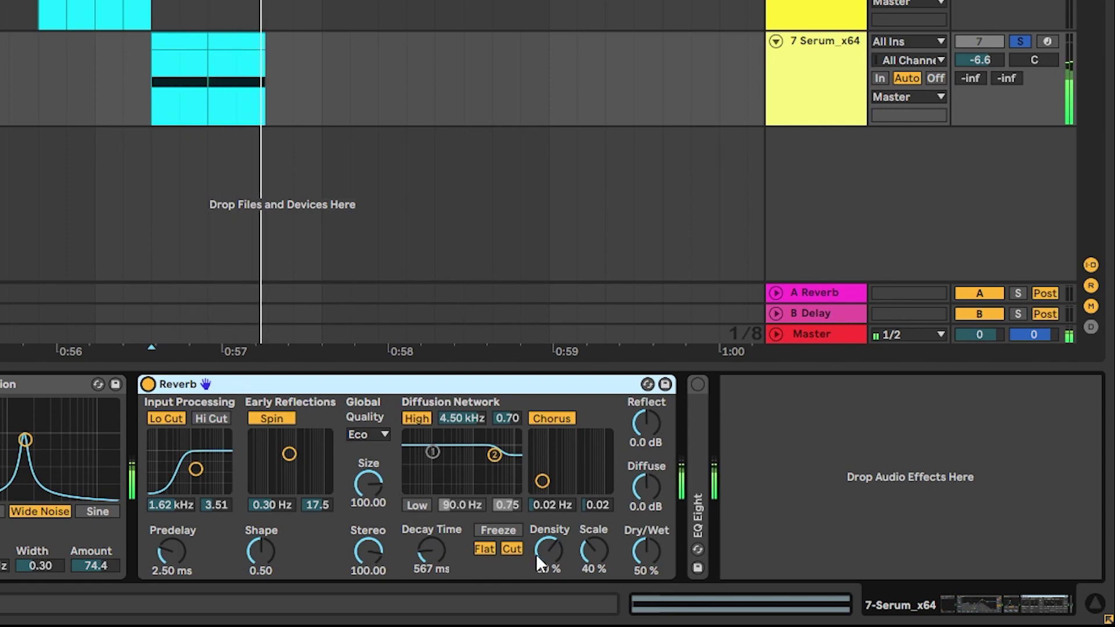
pyautogui.doubleClick(699, 507)
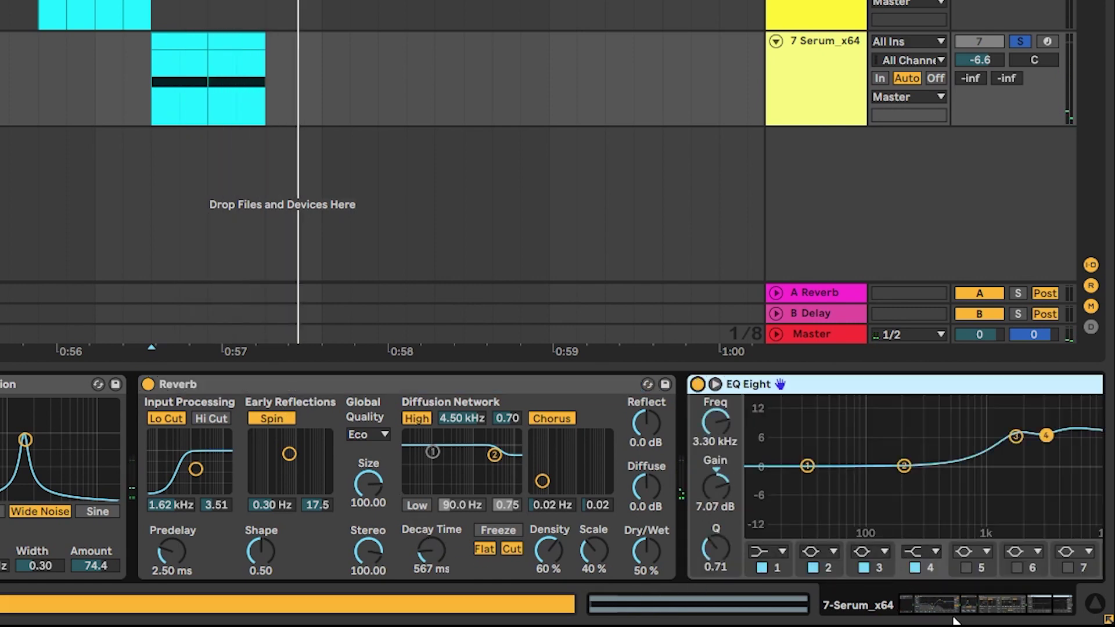
pyautogui.click(1008, 600)
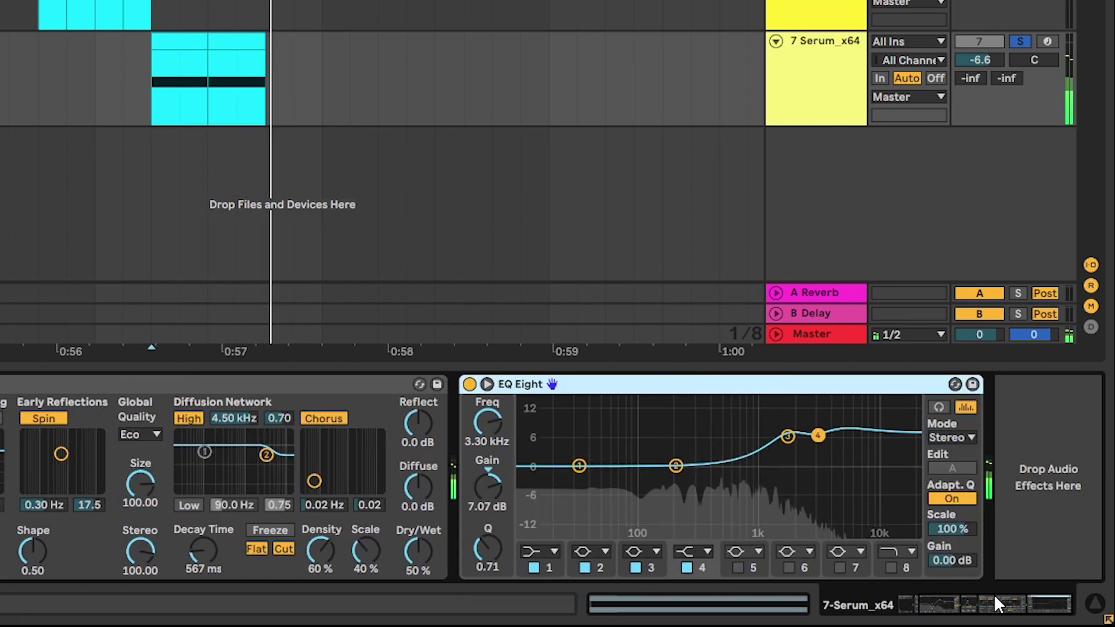
pyautogui.click(892, 598)
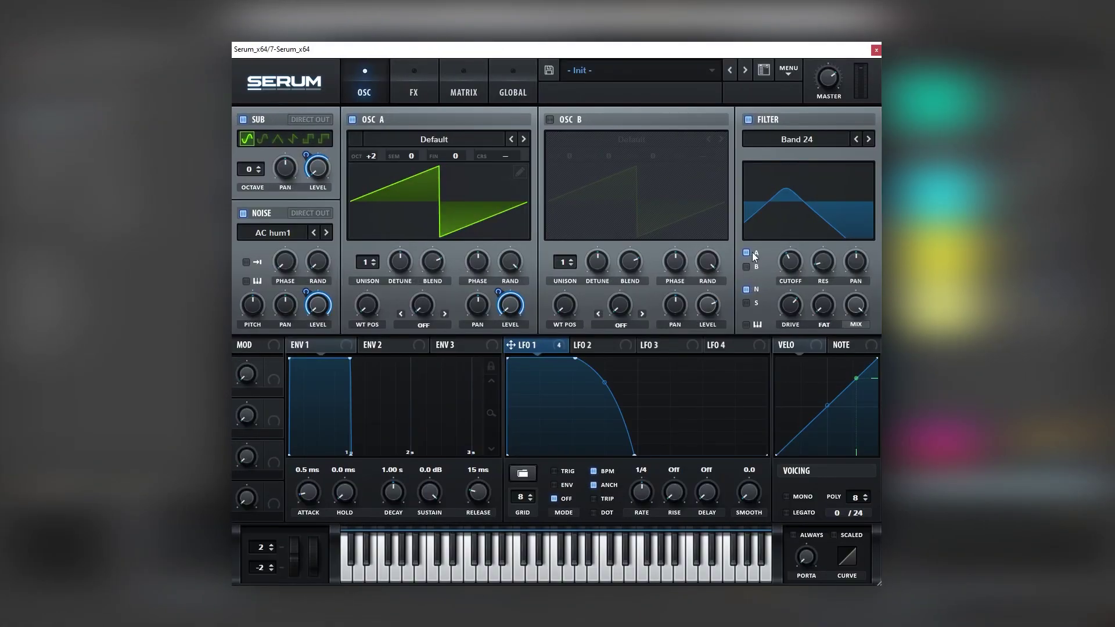
# Step: Lower the track 7 Serum filter's cutoff slightly and load the Analog wavetable Basic Mg into oscillator A
pyautogui.moveTo(791, 256)
pyautogui.mouseDown()
pyautogui.moveTo(801, 249)
pyautogui.moveTo(795, 264)
pyautogui.mouseUp()
pyautogui.moveTo(375, 157)
pyautogui.mouseDown()
pyautogui.moveTo(368, 170)
pyautogui.moveTo(406, 141)
pyautogui.moveTo(382, 142)
pyautogui.mouseUp()
pyautogui.click(382, 141)
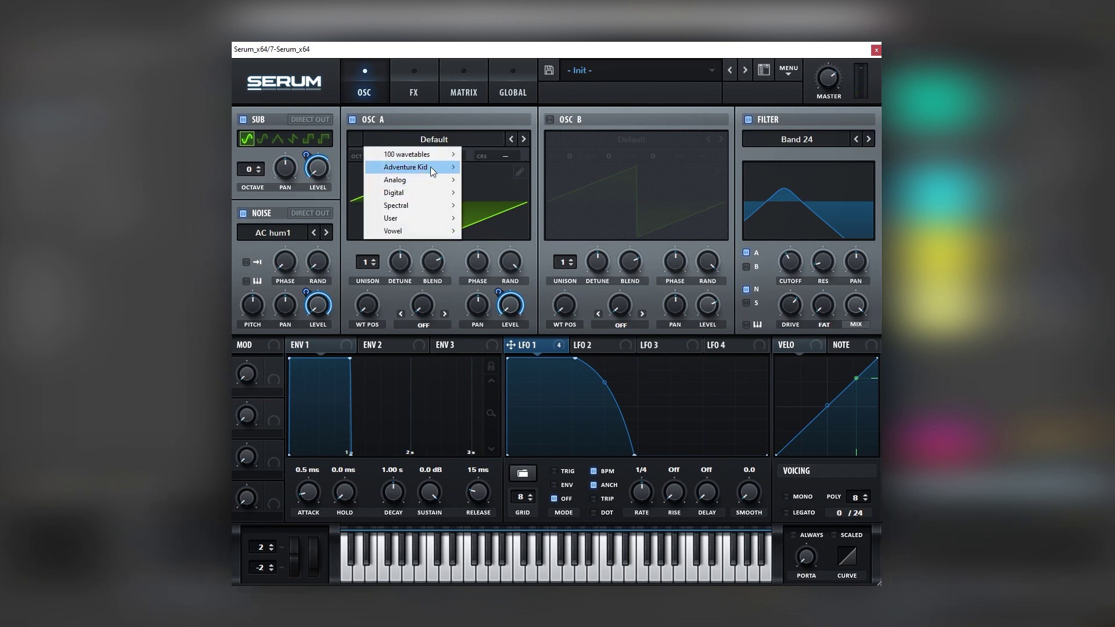
pyautogui.moveTo(433, 178)
pyautogui.click(497, 183)
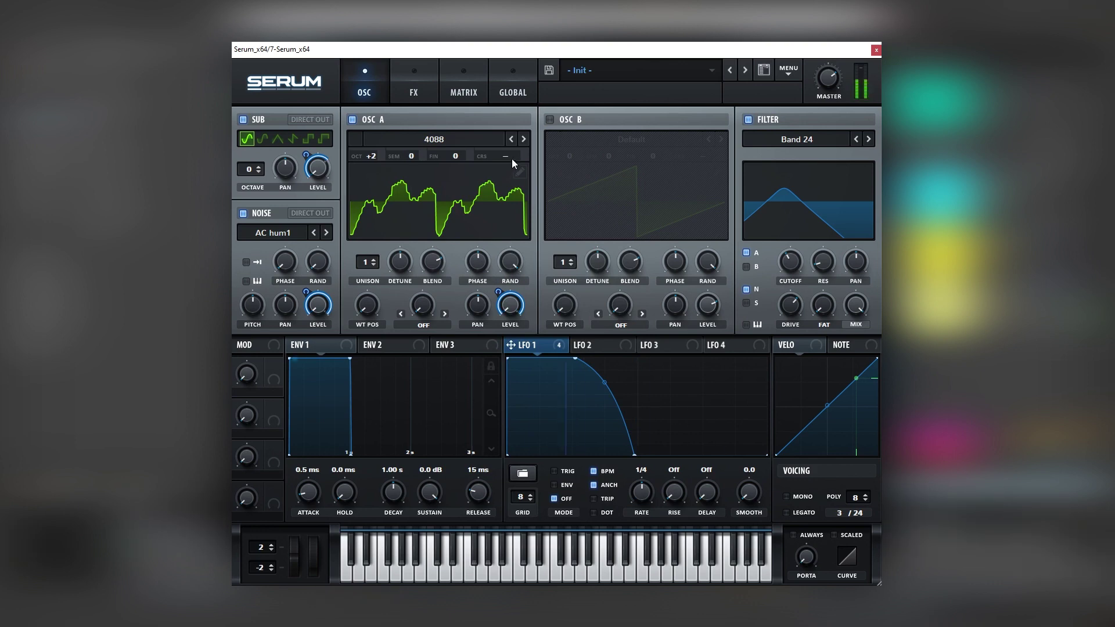
pyautogui.click(523, 141)
pyautogui.click(523, 140)
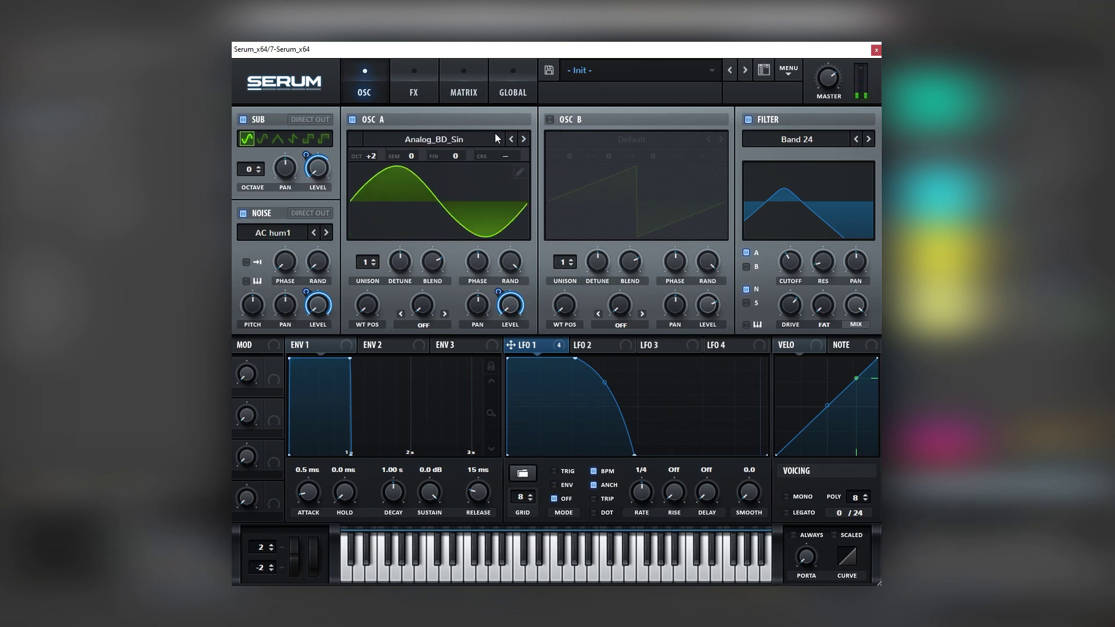
pyautogui.click(523, 139)
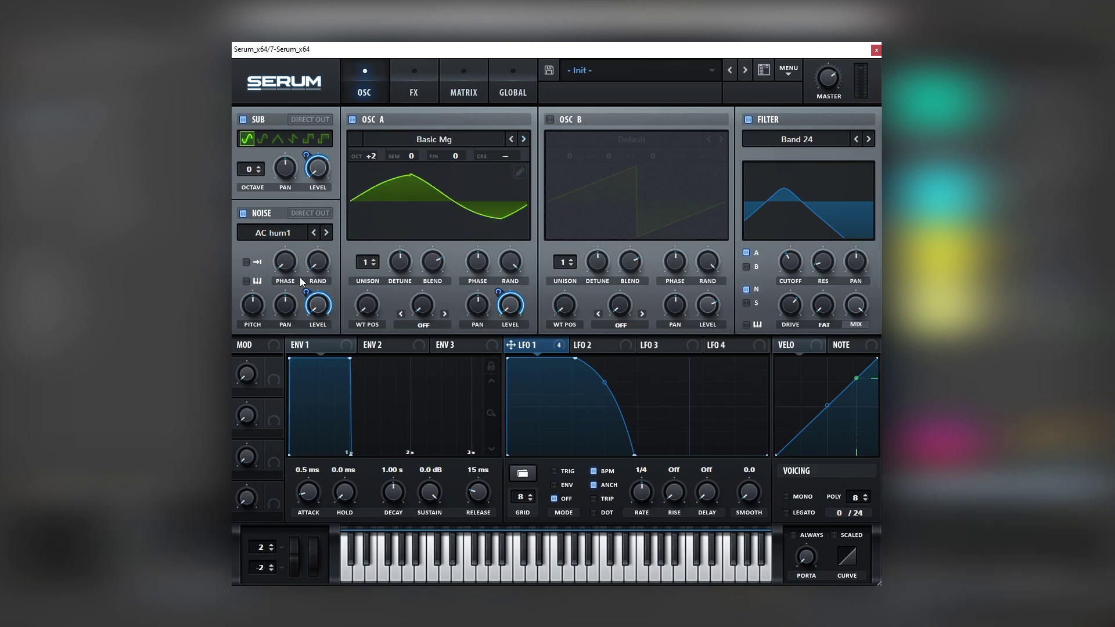
# Step: Load the Analog noise sample J106 Chorus into the noise oscillator and lower the Band 24 filter's cutoff a little further
pyautogui.click(273, 232)
pyautogui.moveTo(285, 275)
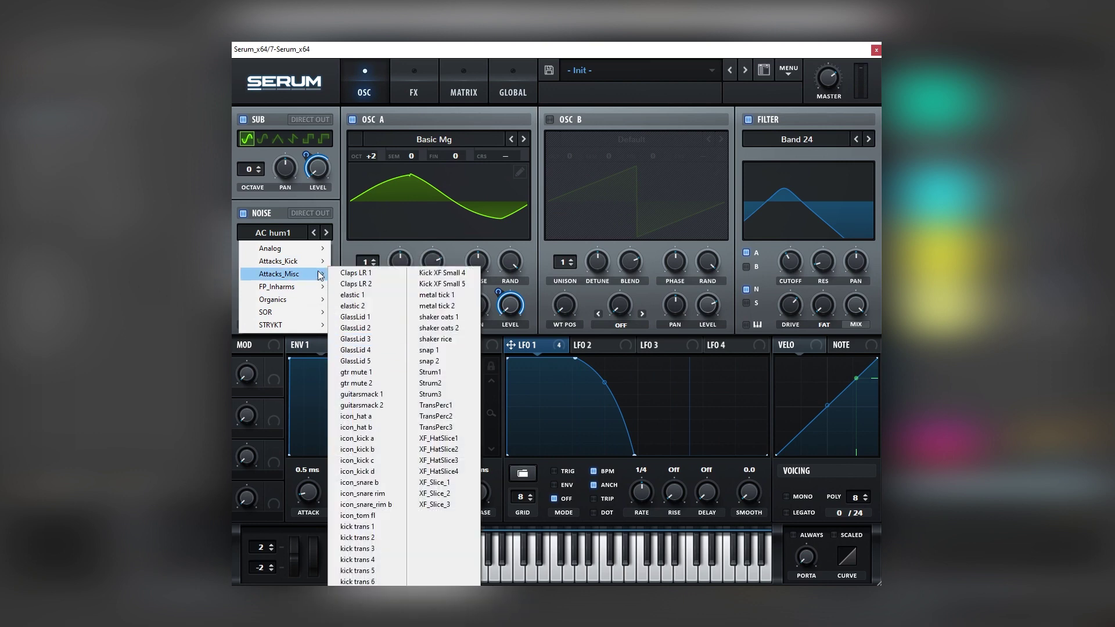
pyautogui.moveTo(302, 249)
pyautogui.click(372, 327)
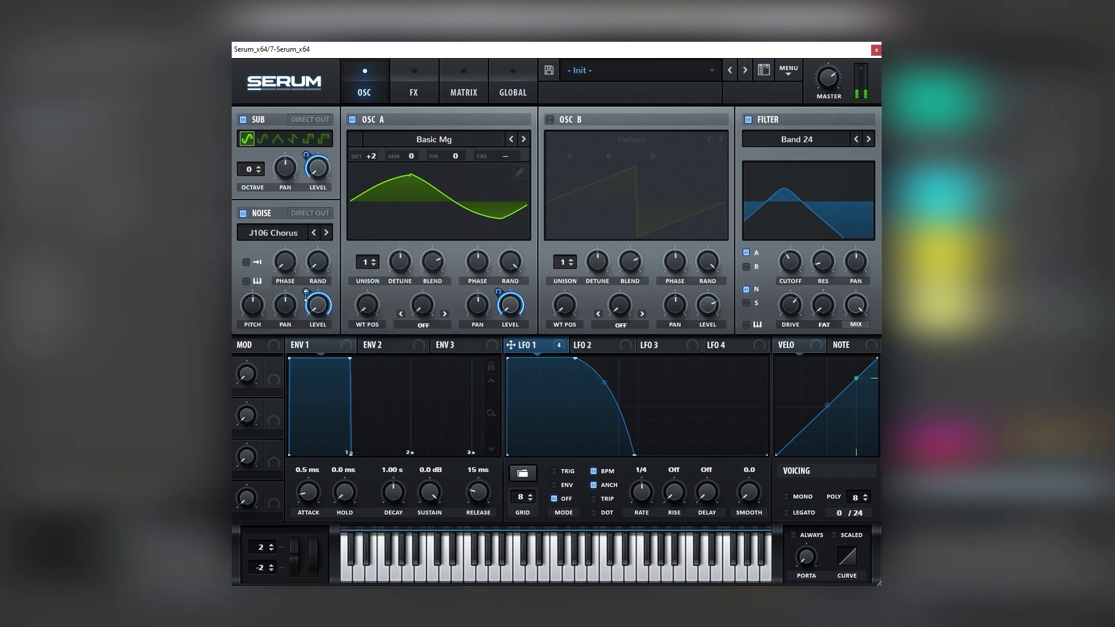
pyautogui.moveTo(253, 309)
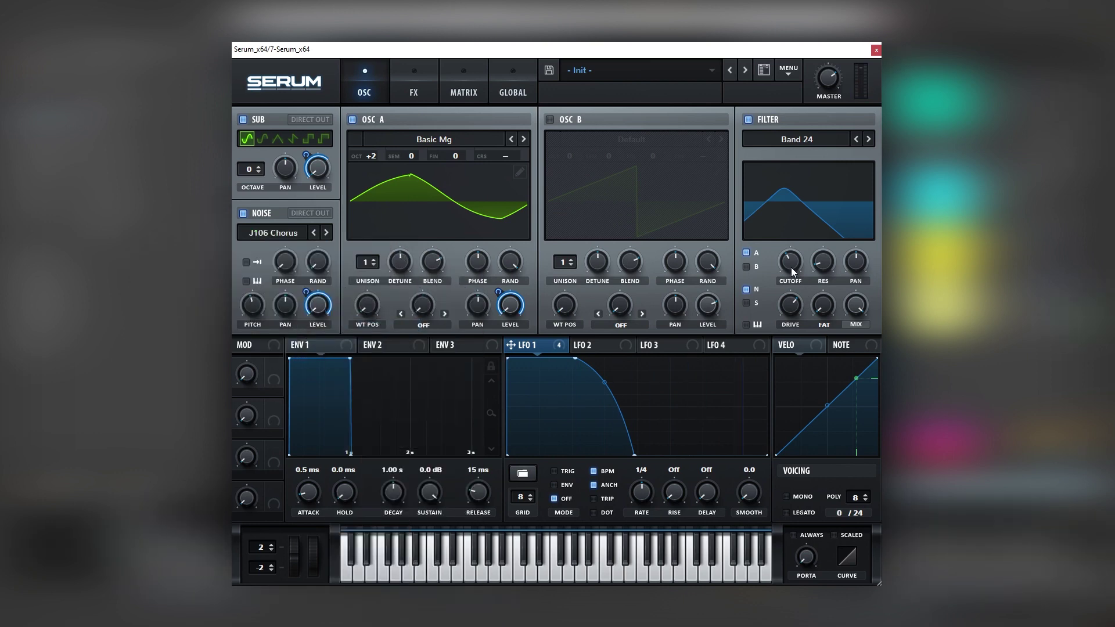
pyautogui.moveTo(791, 267)
pyautogui.mouseDown()
pyautogui.moveTo(784, 281)
pyautogui.moveTo(781, 264)
pyautogui.mouseUp()
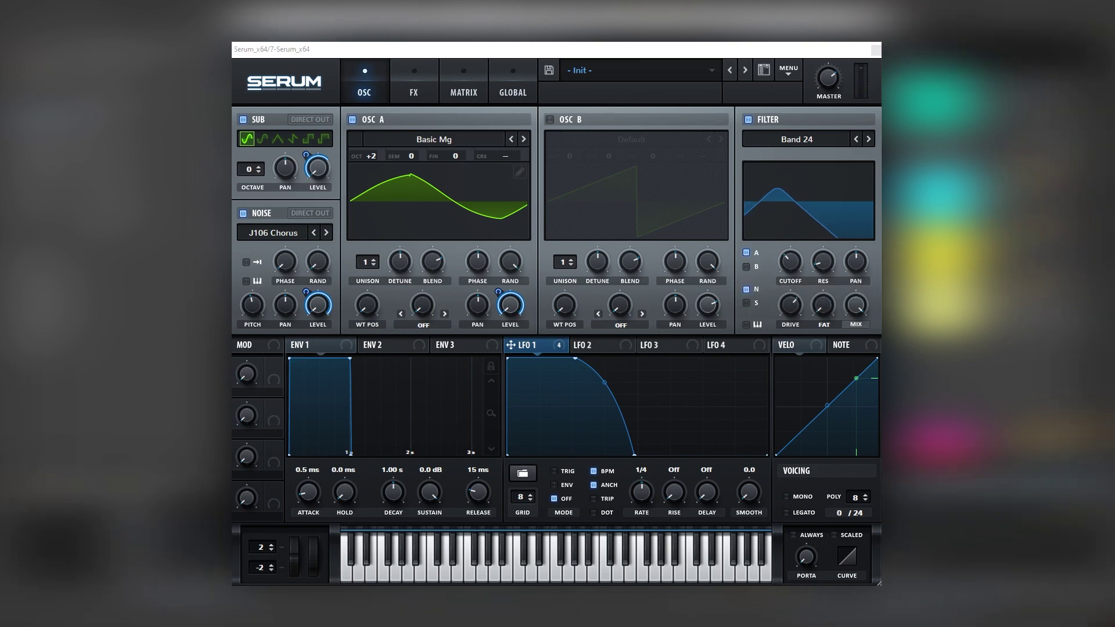